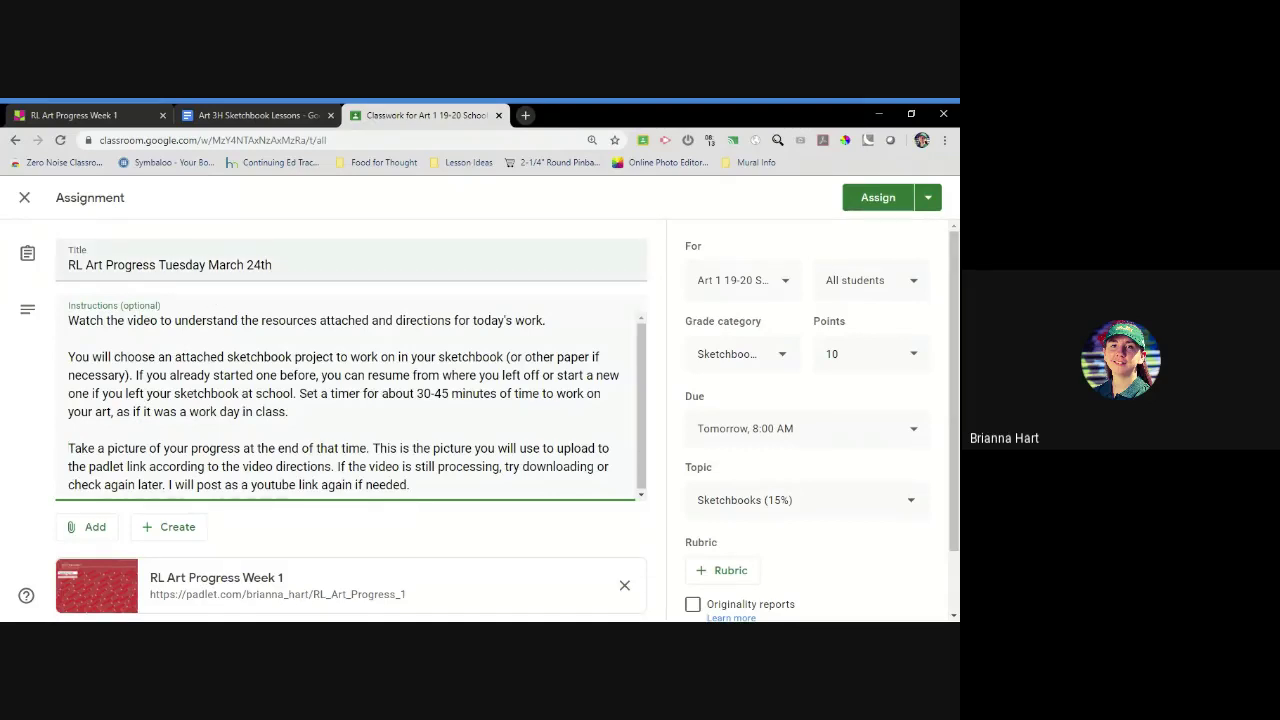
# Select the assignment title and the second instructions paragraph in the Classroom assignment
pyautogui.moveTo(68, 265); pyautogui.dragTo(272, 265)
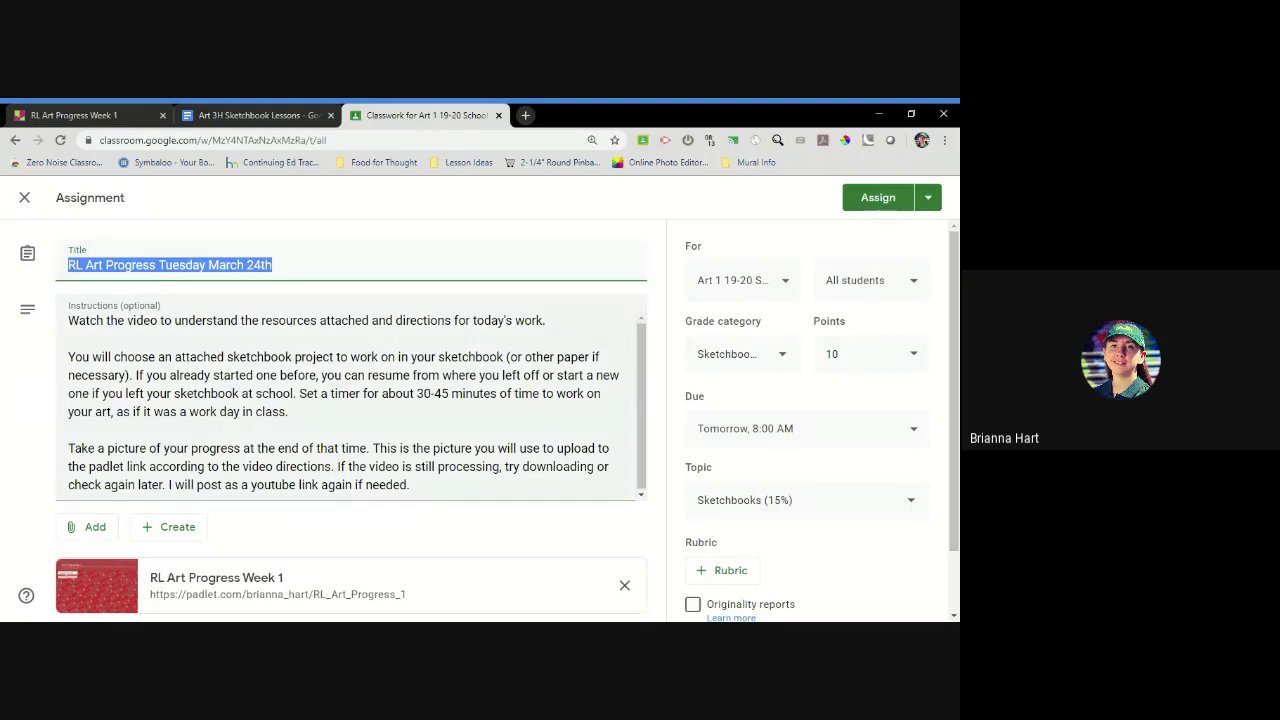
pyautogui.moveTo(68, 357); pyautogui.dragTo(290, 411)
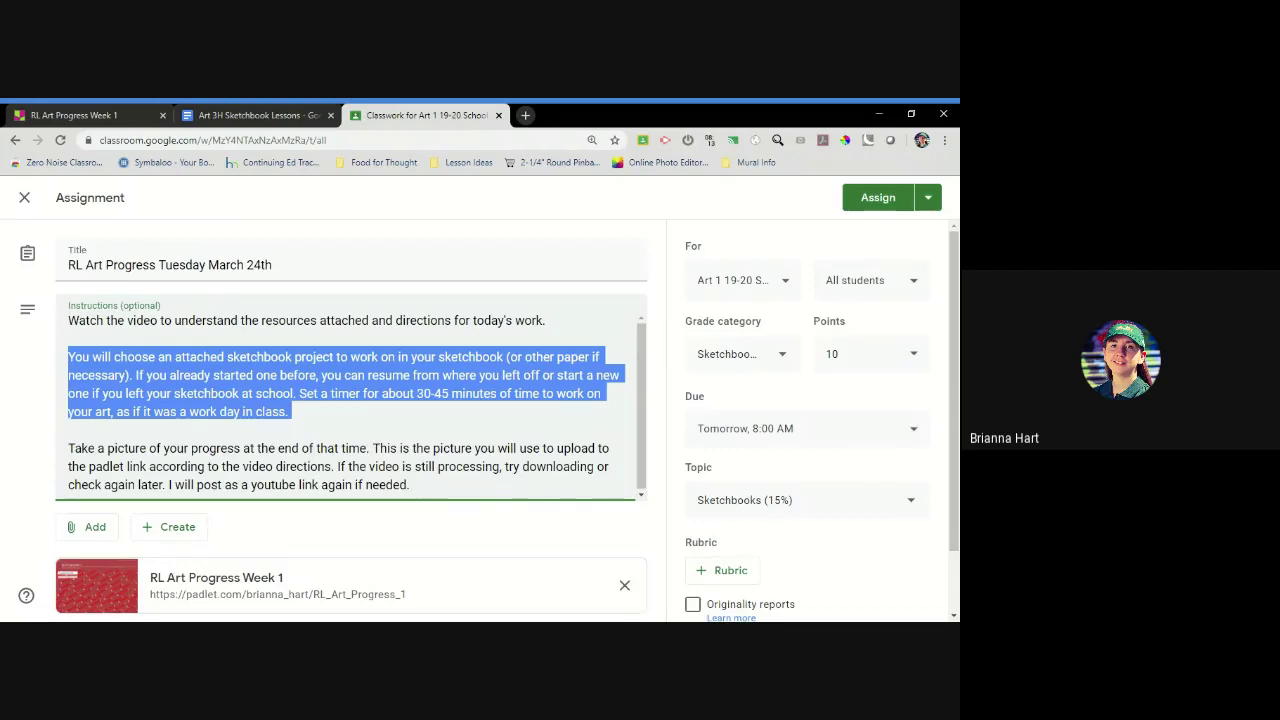
pyautogui.click(291, 411)
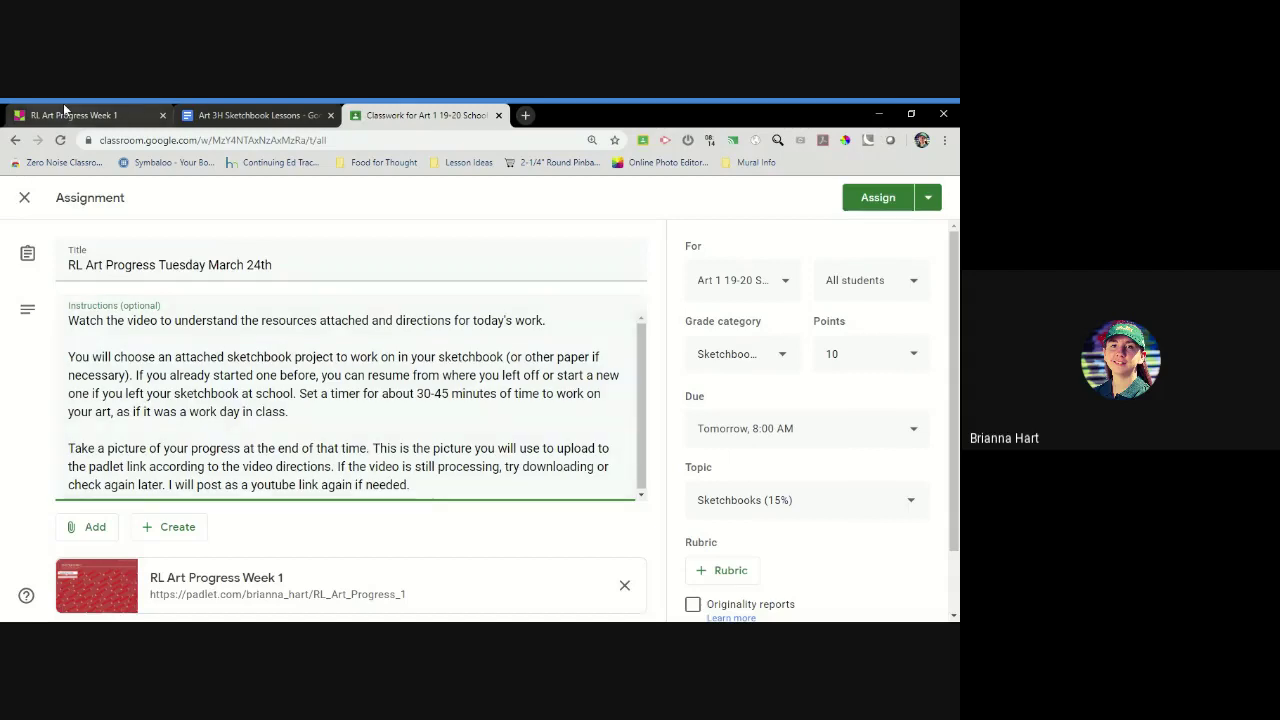
# Switch to the Art 3H Sketchbook Lessons document at the '#2: Art over time' heading
pyautogui.click(242, 114)
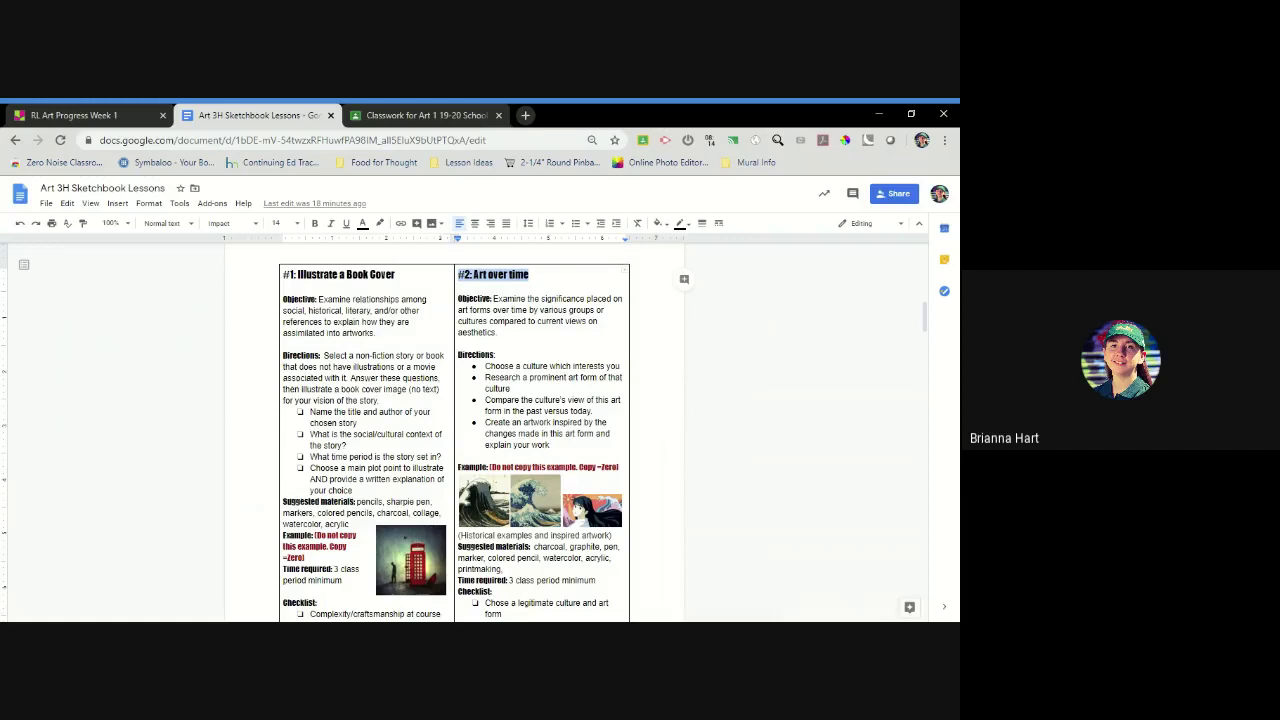
pyautogui.rightClick(511, 274)
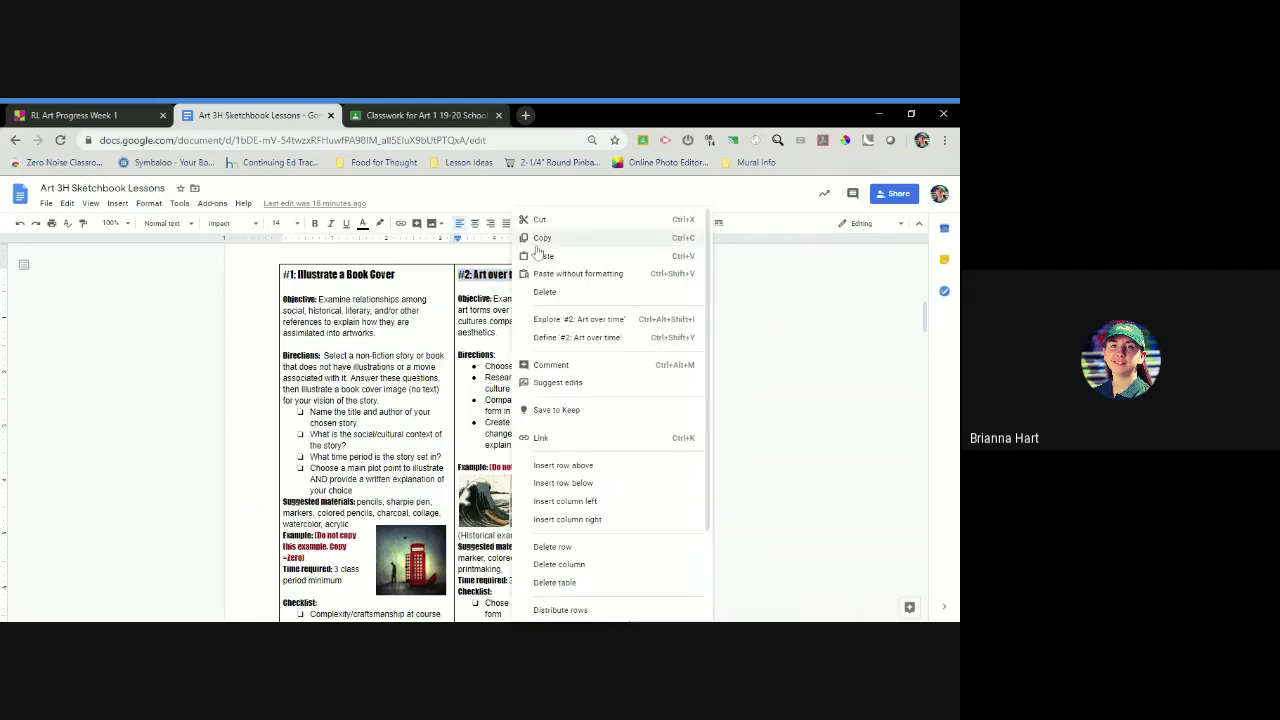
pyautogui.press('Escape')
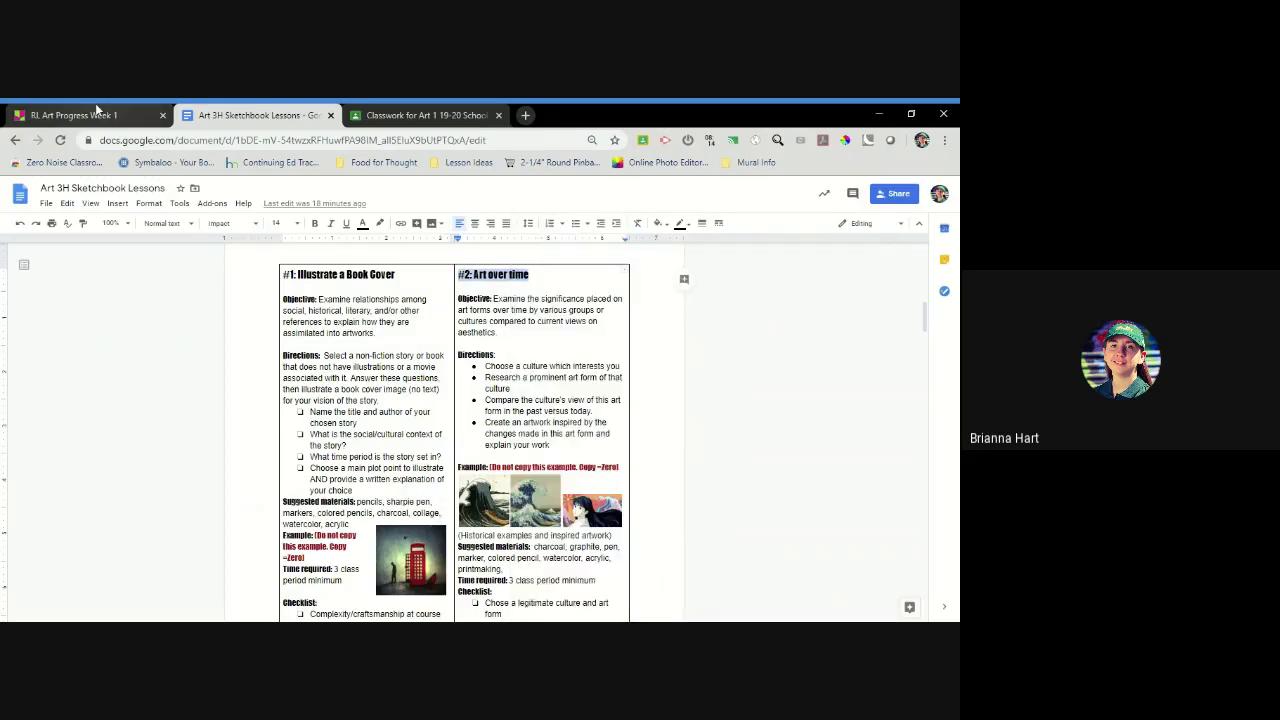
# Start a new post in the Tuesday March 24th column titled '#2: Art over time'
pyautogui.click(441, 112)
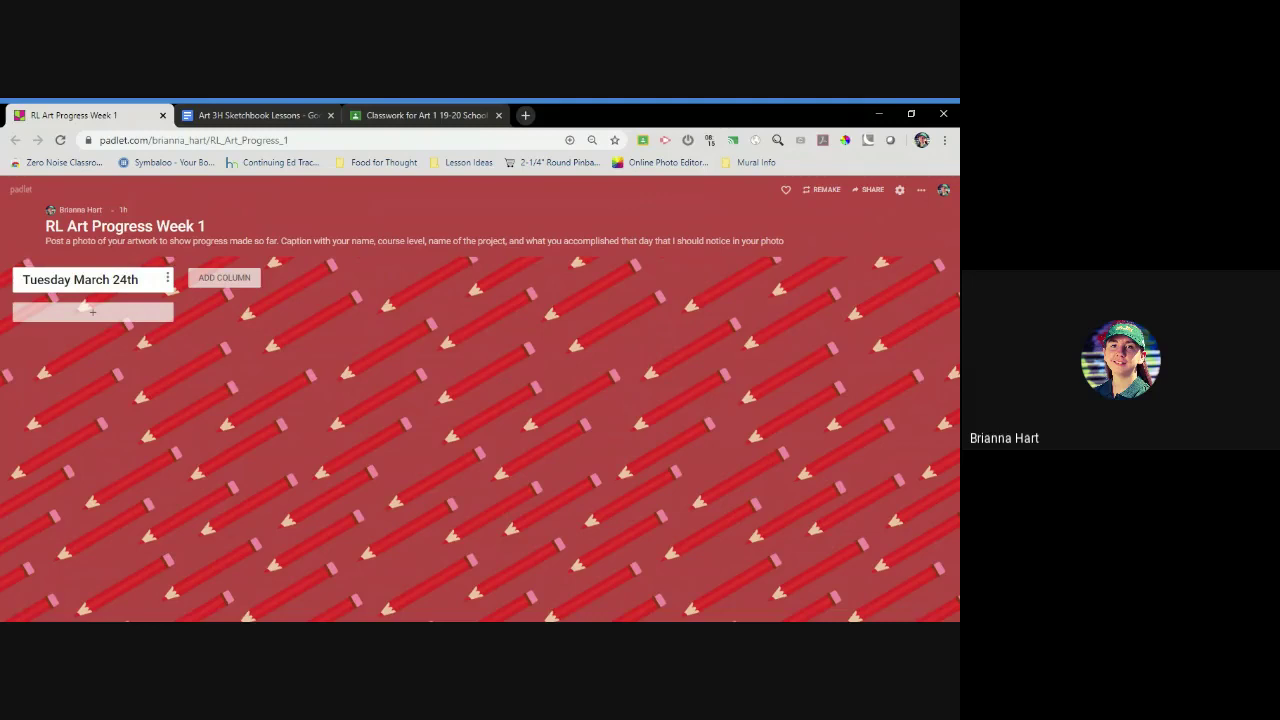
pyautogui.click(90, 318)
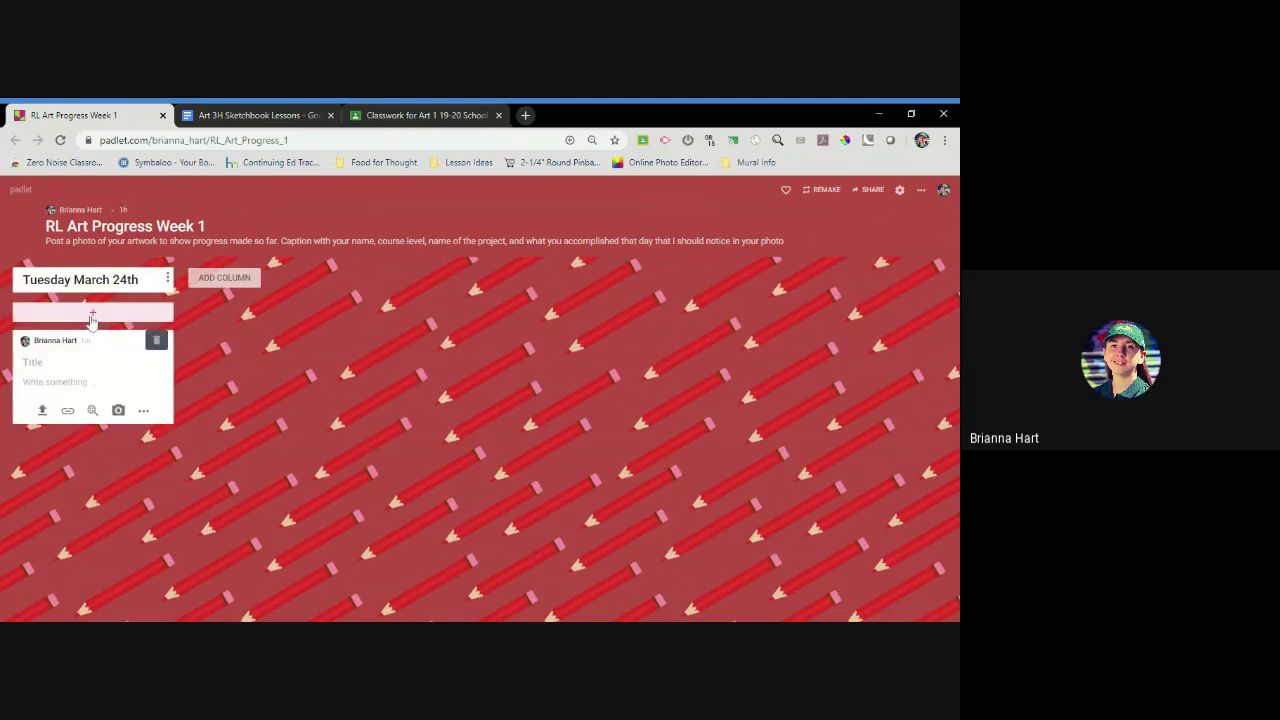
pyautogui.write('#2: Art over time')
# Enter the student's full name in the post body and start a new line
pyautogui.click(23, 381)
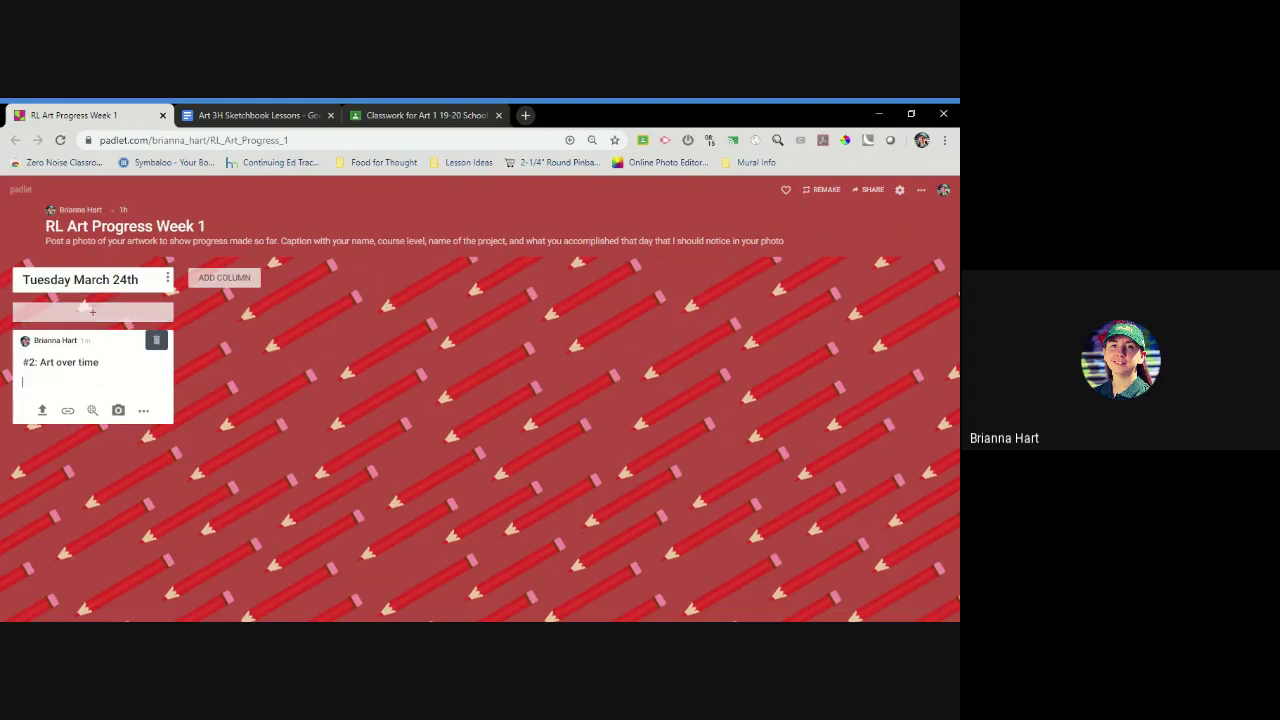
pyautogui.press('Return')
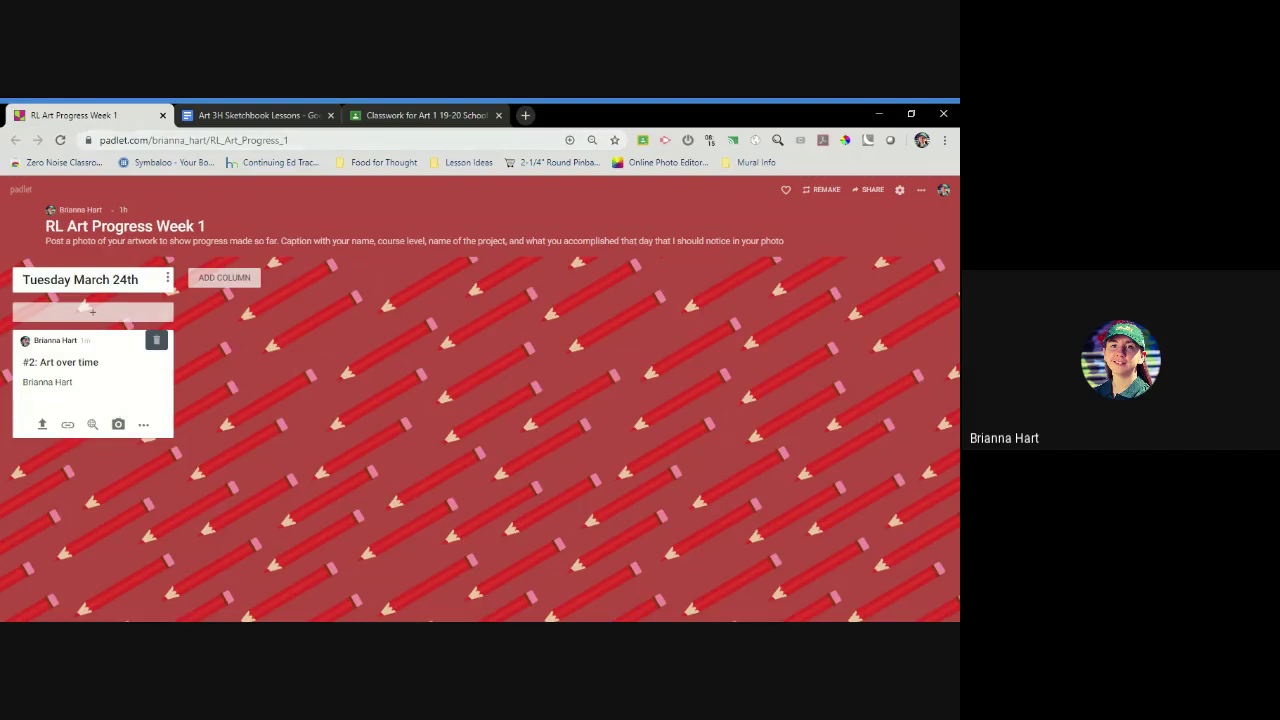
pyautogui.click(236, 140)
# Return to the sketchbook lessons document and locate the lesson's Objective paragraph
pyautogui.click(250, 115)
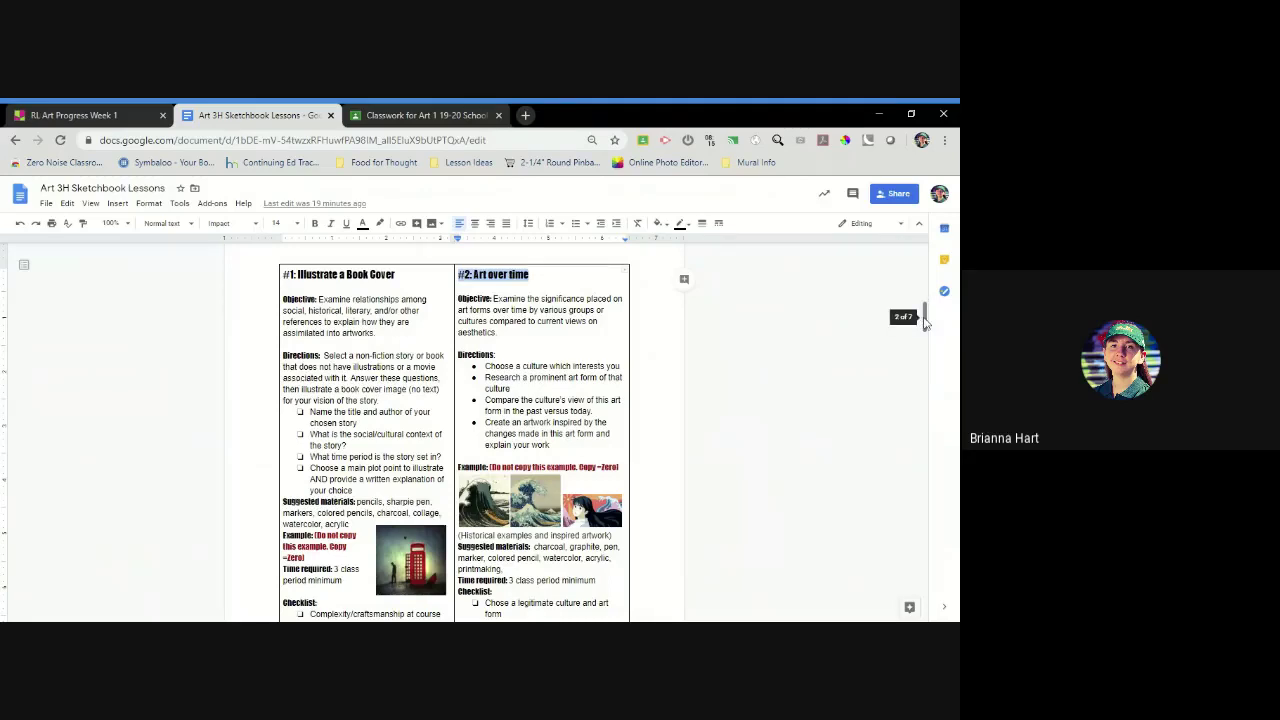
pyautogui.scroll(-1, 925, 328)
pyautogui.moveTo(925, 330); pyautogui.dragTo(926, 330)
pyautogui.moveTo(534, 453)
pyautogui.mouseDown()
pyautogui.moveTo(620, 465)
pyautogui.moveTo(503, 477)
pyautogui.mouseUp()
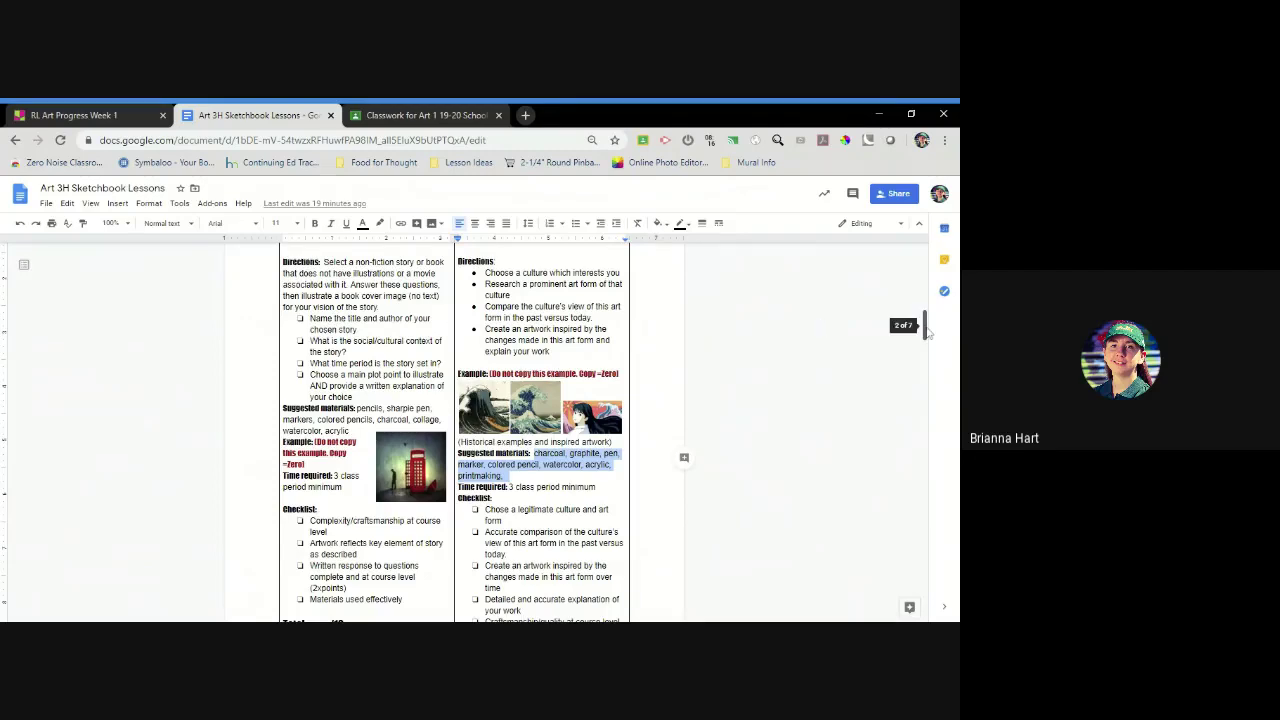
pyautogui.scroll(1, 926, 330)
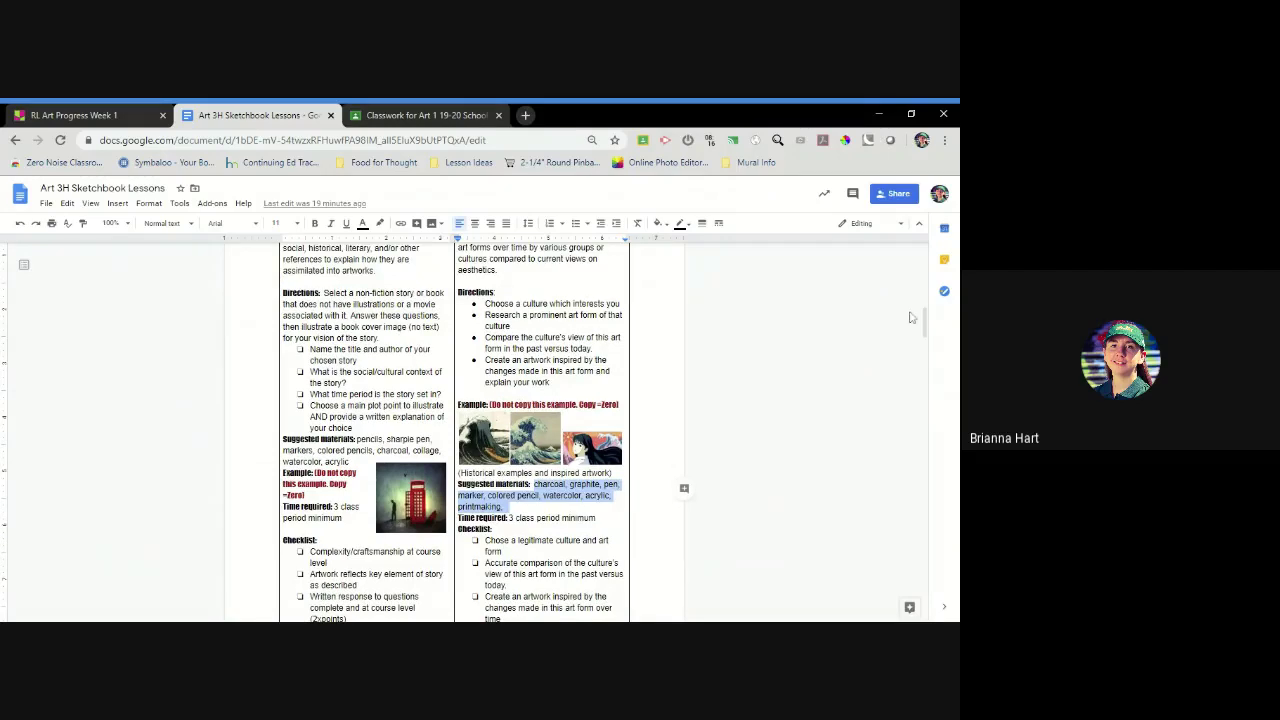
pyautogui.scroll(1, 924, 322)
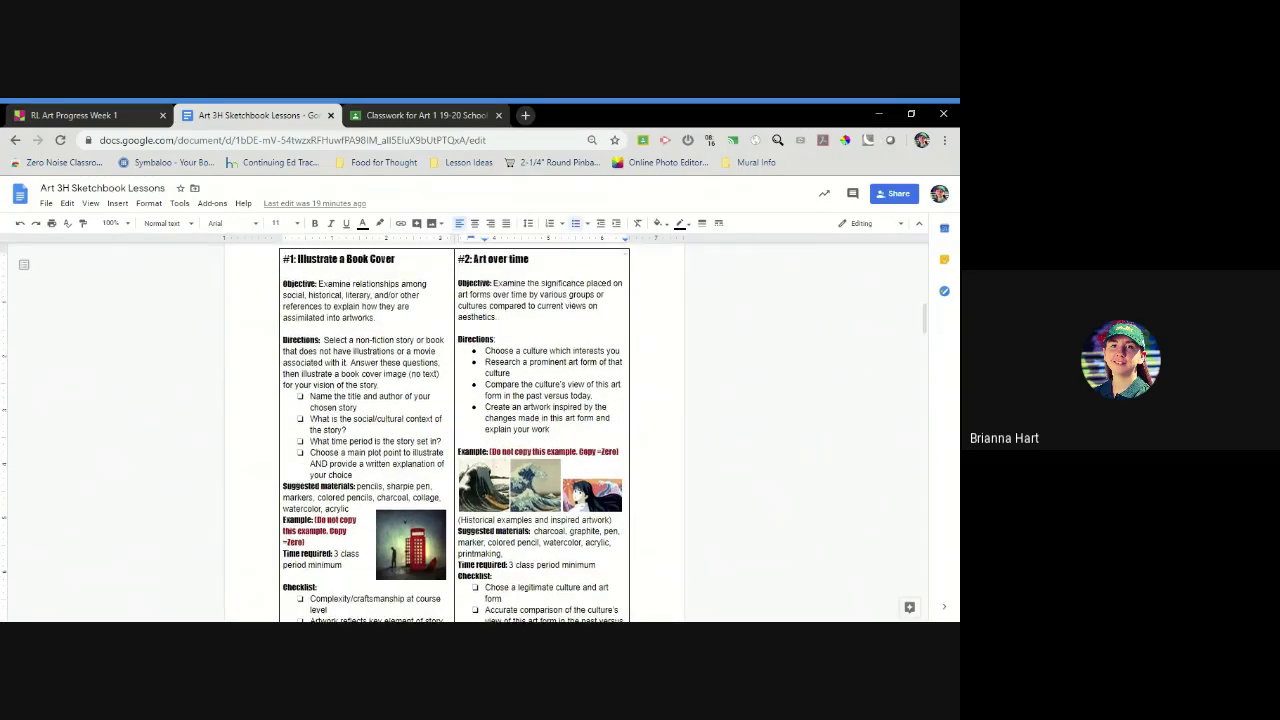
pyautogui.tripleClick(540, 300)
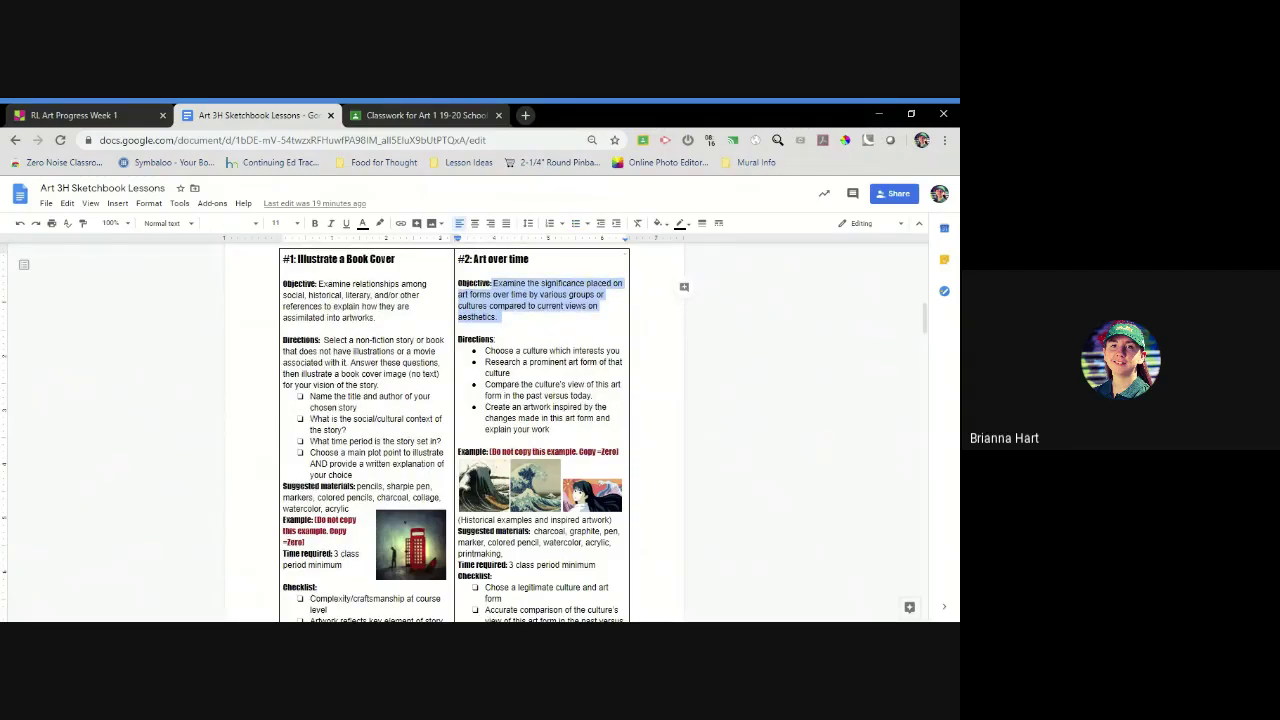
pyautogui.click(498, 317)
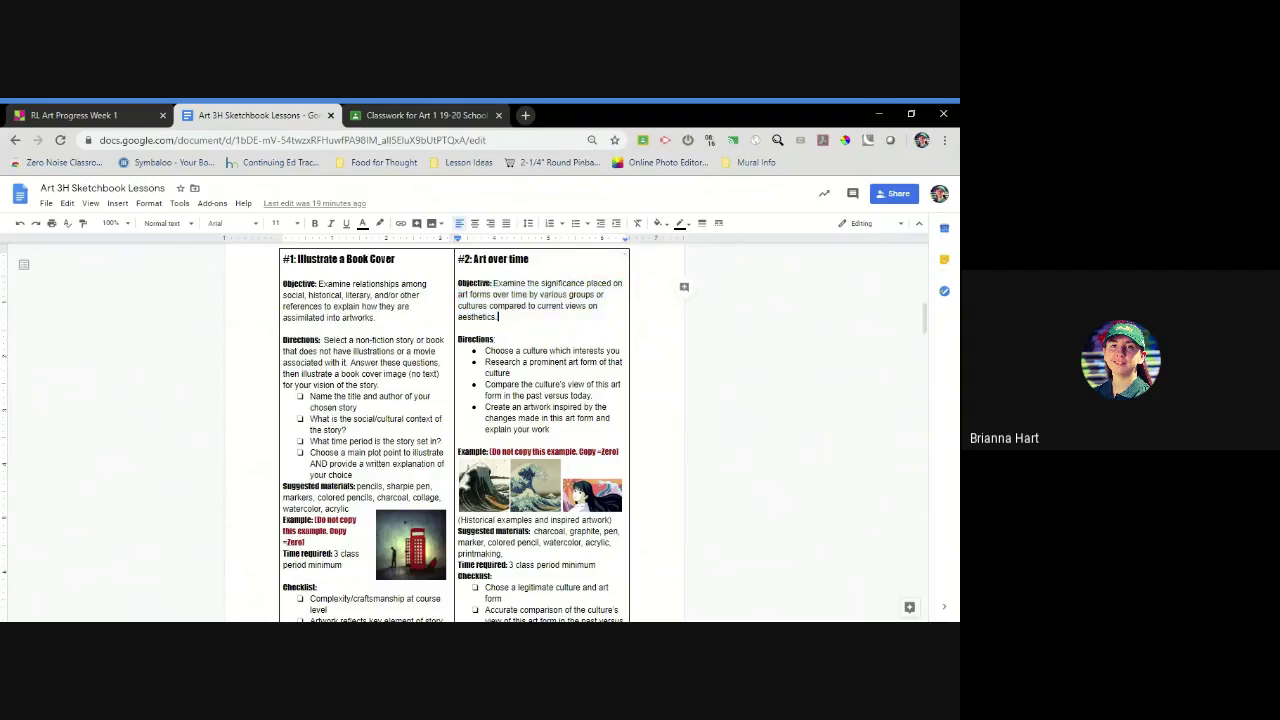
# Select and copy the first three Directions bullets, then go back to Padlet
pyautogui.moveTo(485, 350); pyautogui.dragTo(551, 429)
pyautogui.click(511, 373)
pyautogui.keyDown('shift'); pyautogui.click(487, 350); pyautogui.keyUp('shift')
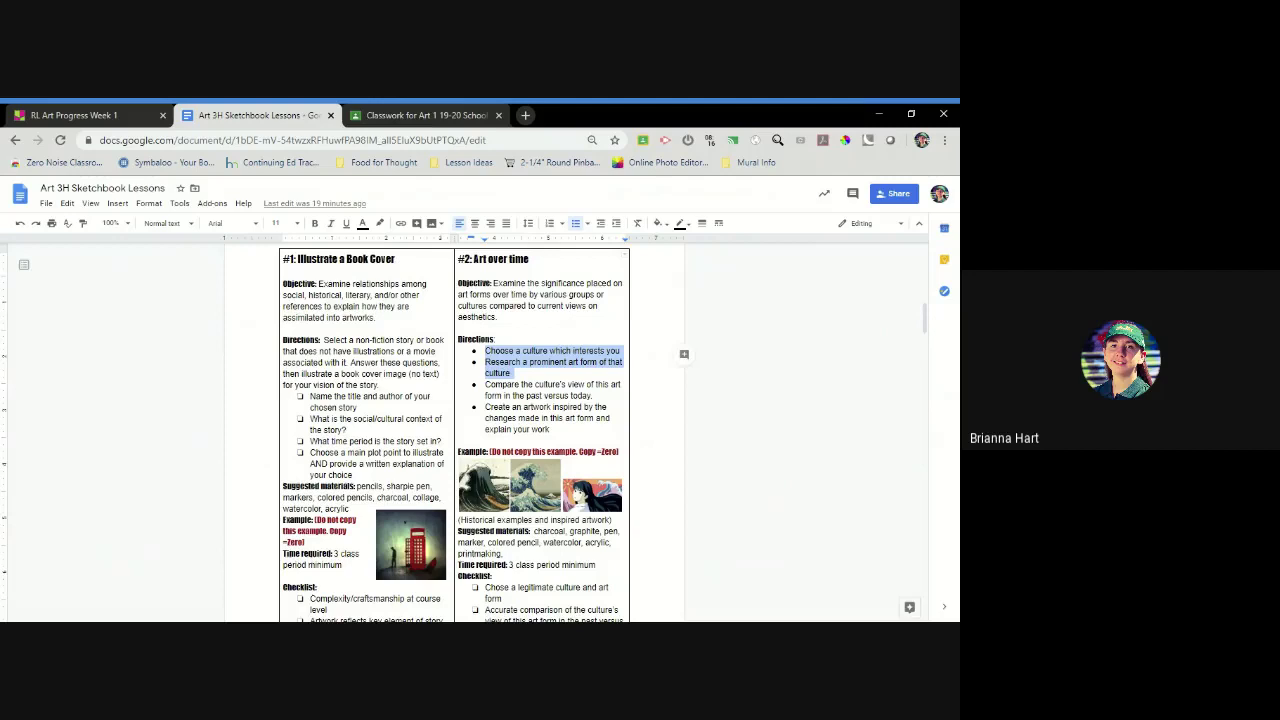
pyautogui.moveTo(486, 350); pyautogui.dragTo(594, 396)
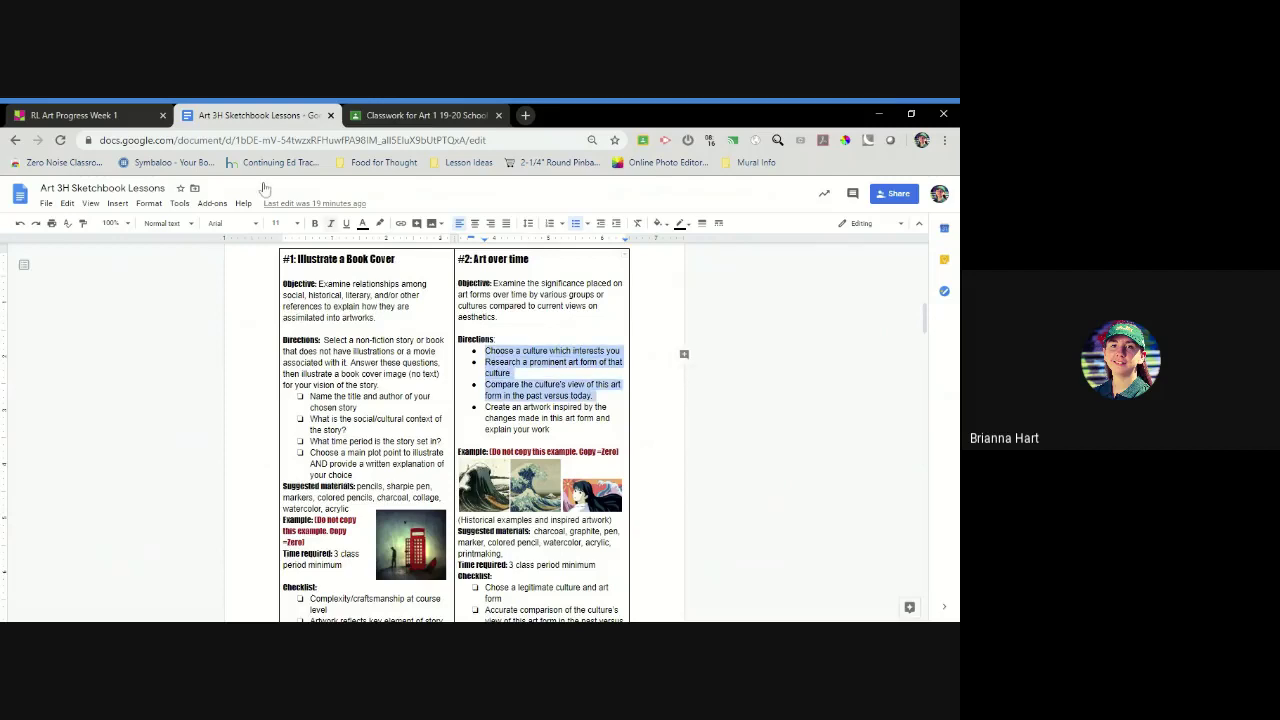
pyautogui.click(88, 114)
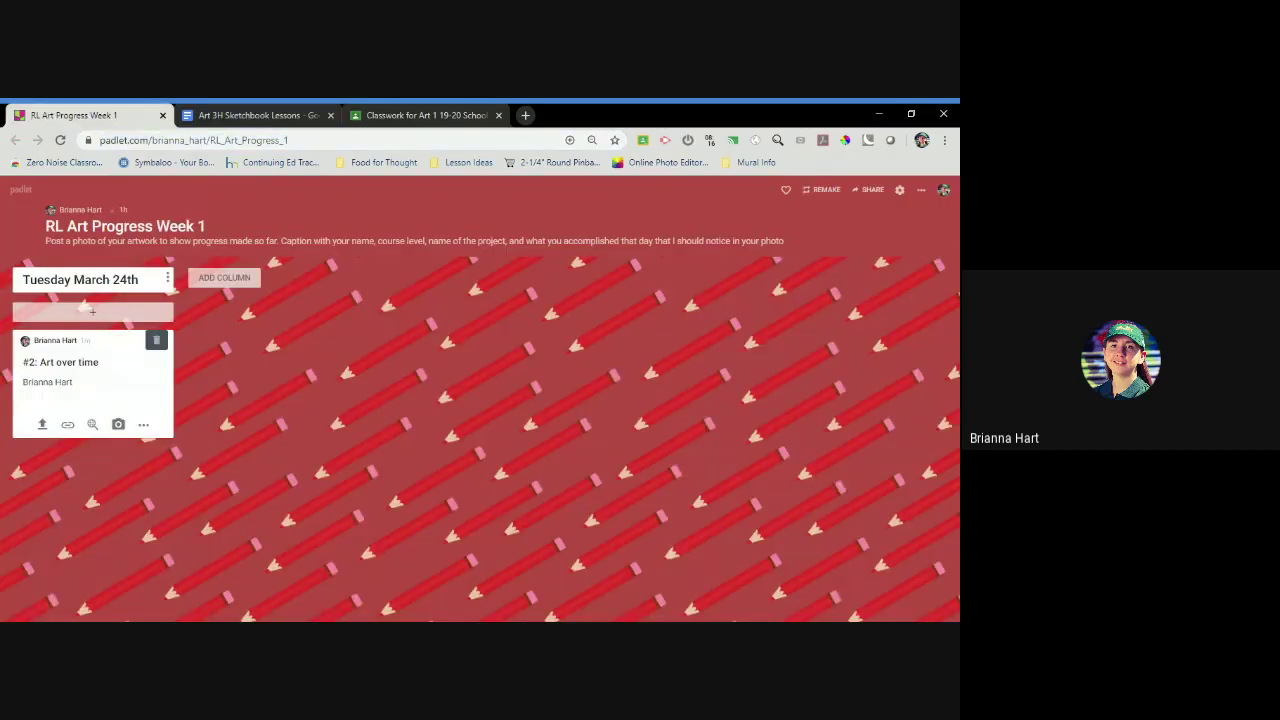
# Add the progress bullet 'So far I have sketched out the profile of a face as part of teh sun…'
pyautogui.press('Return')
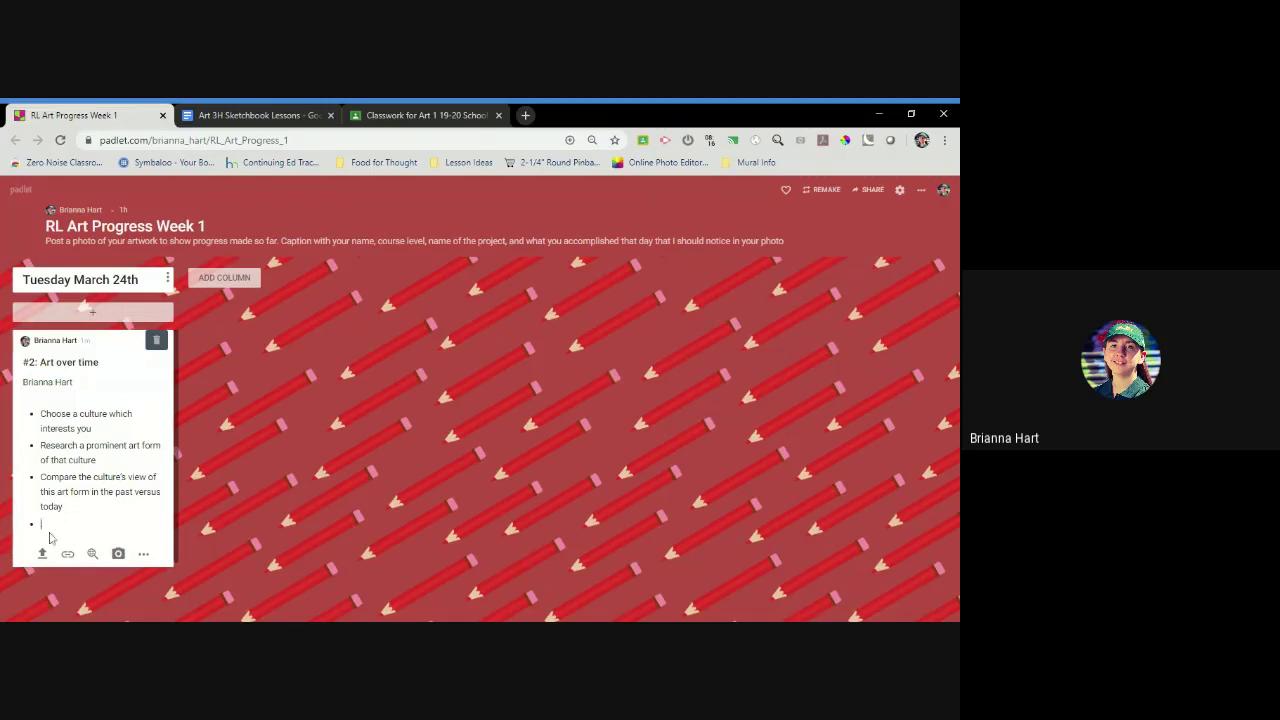
pyautogui.press('BackSpace')
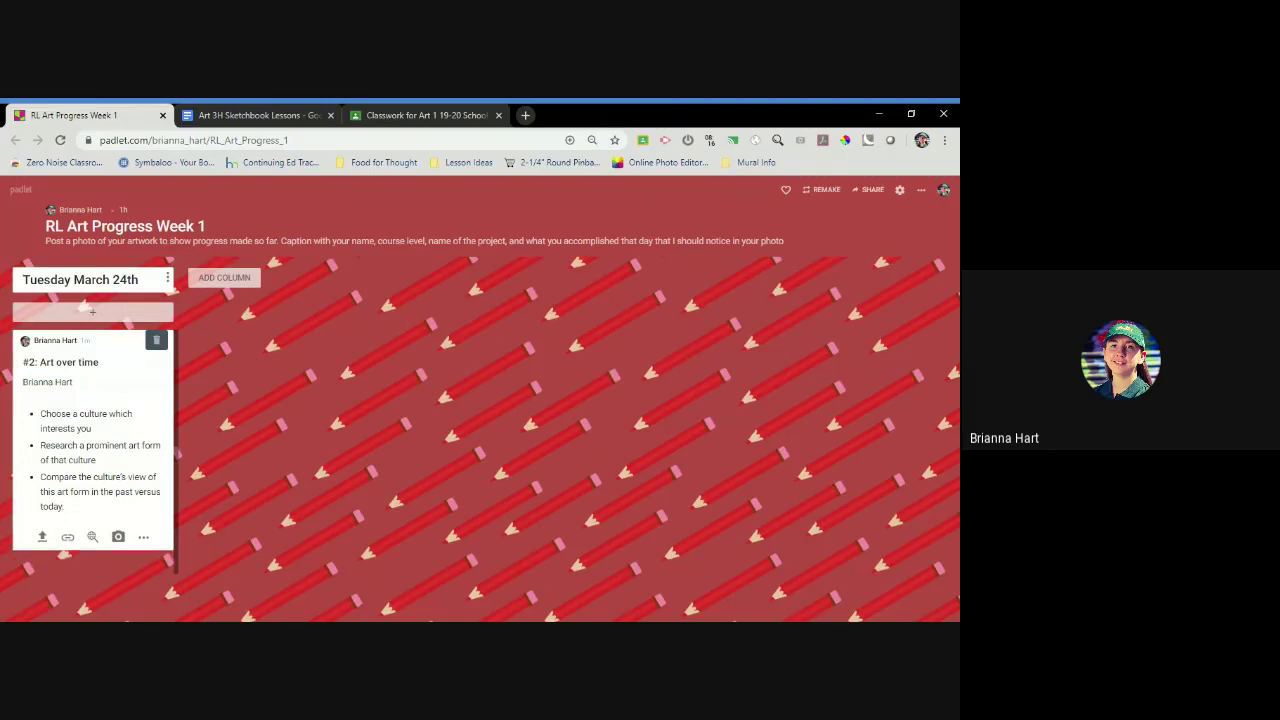
pyautogui.press('Return')
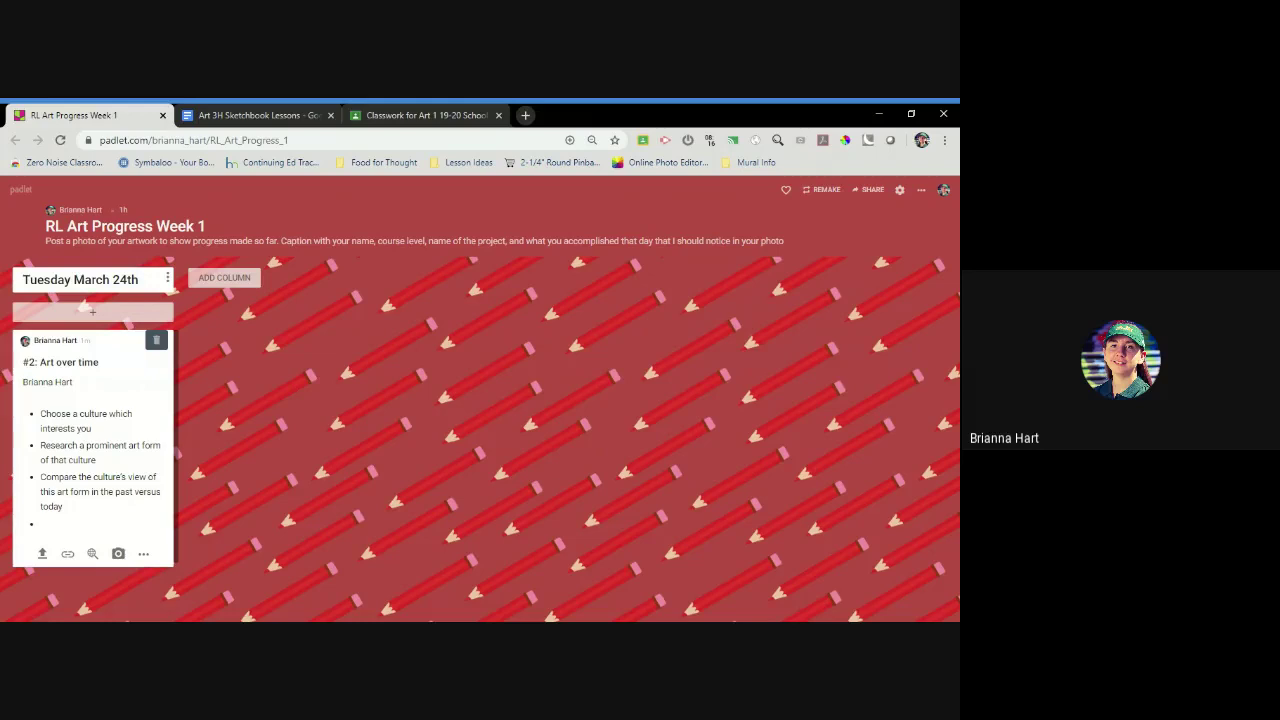
pyautogui.write('So far I have sketched ou')
pyautogui.write('t the pr')
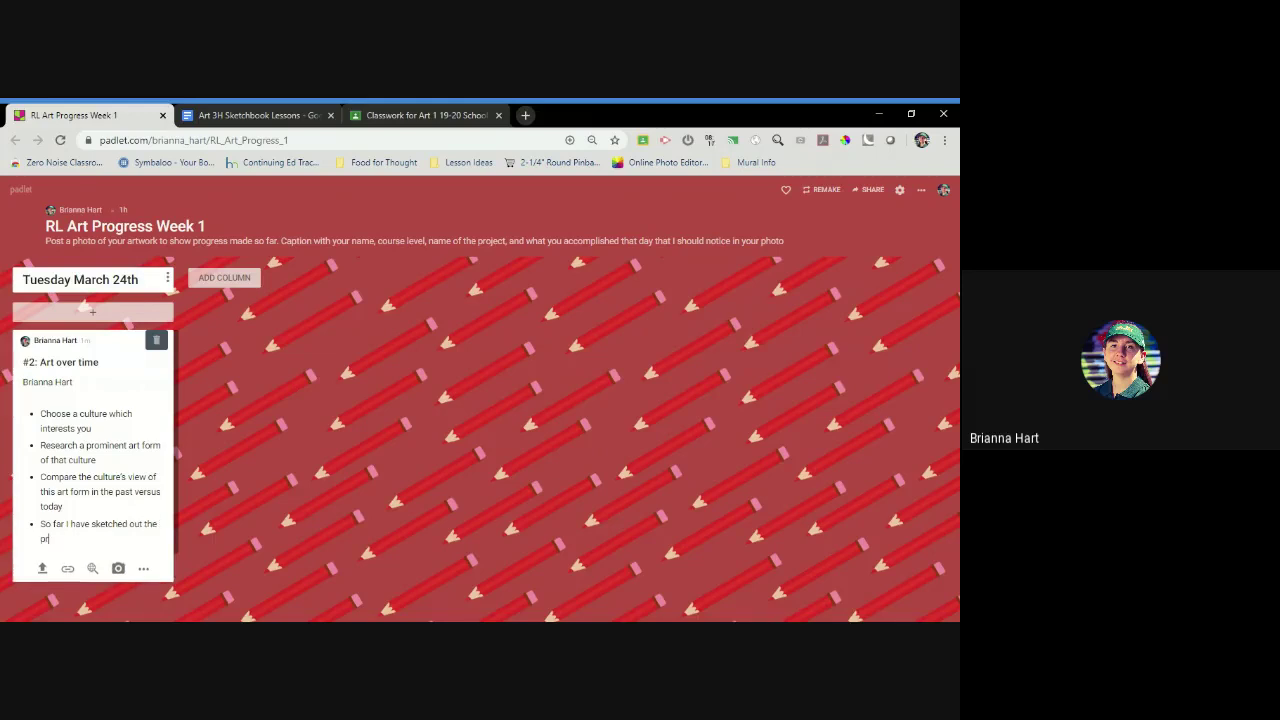
pyautogui.write('ofile of a face as part of teh sun to represent')
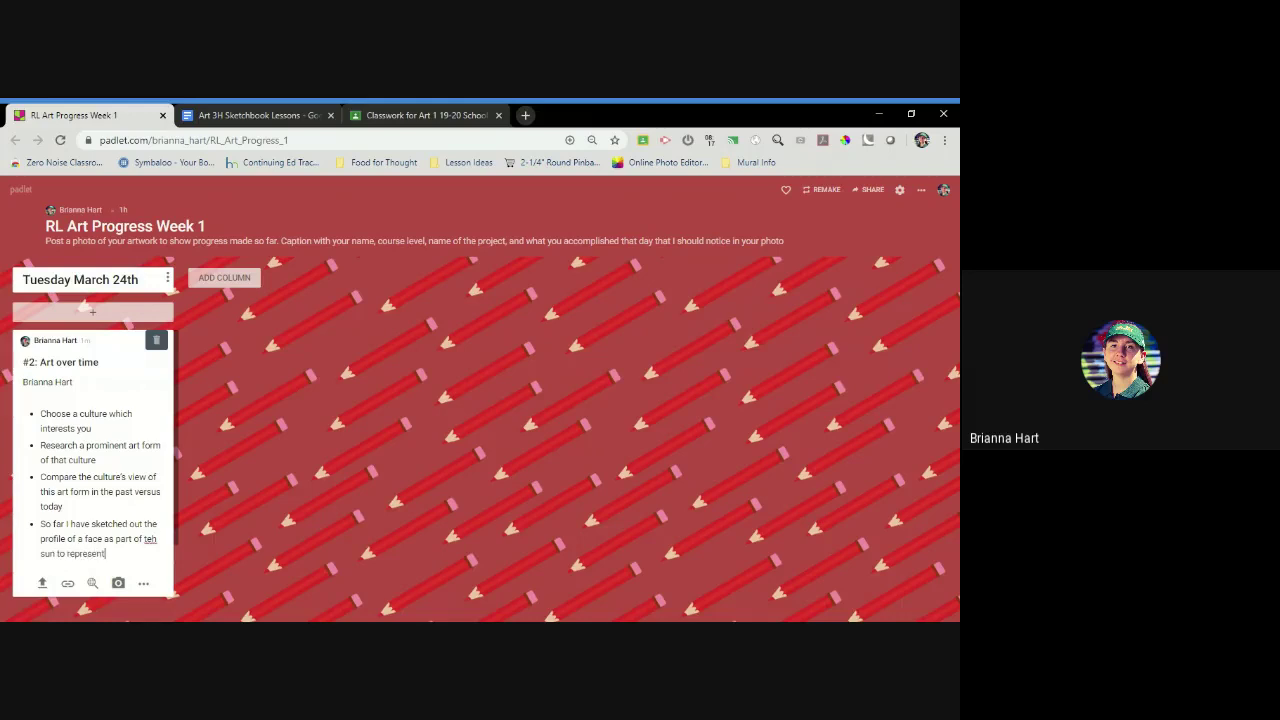
pyautogui.write('...blahblahblah')
pyautogui.moveTo(160, 553); pyautogui.dragTo(41, 524)
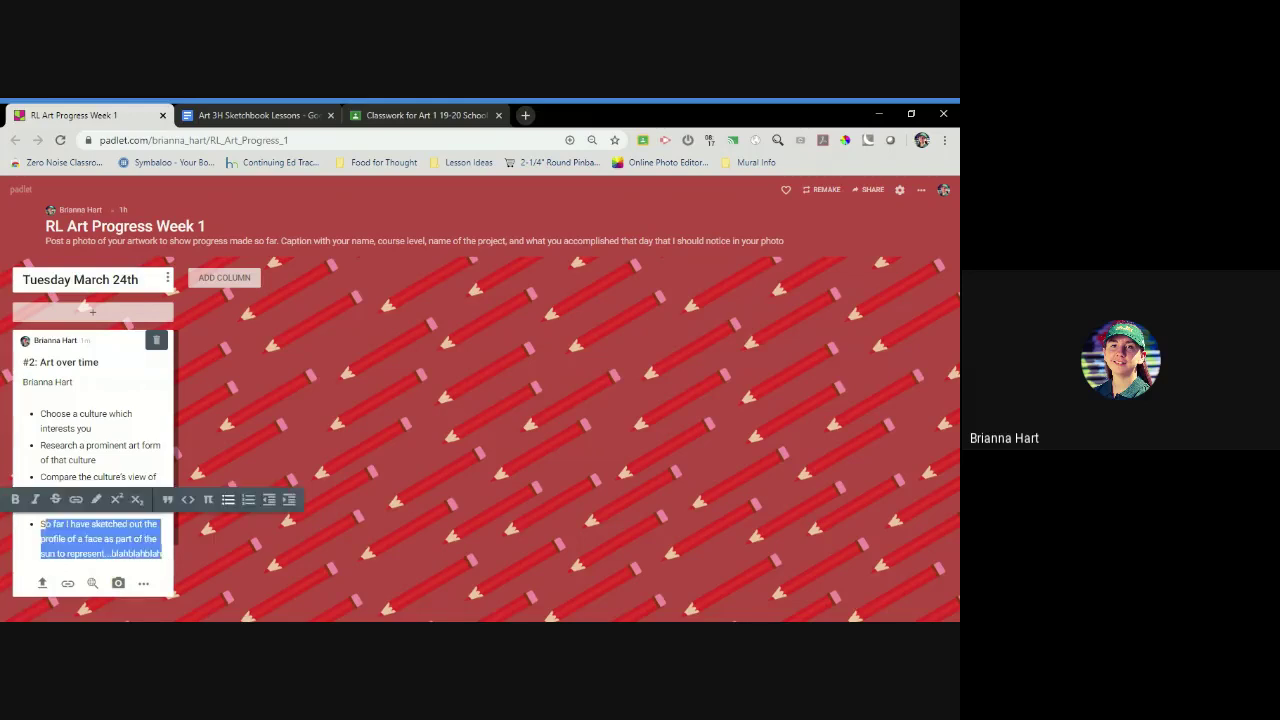
pyautogui.click(42, 583)
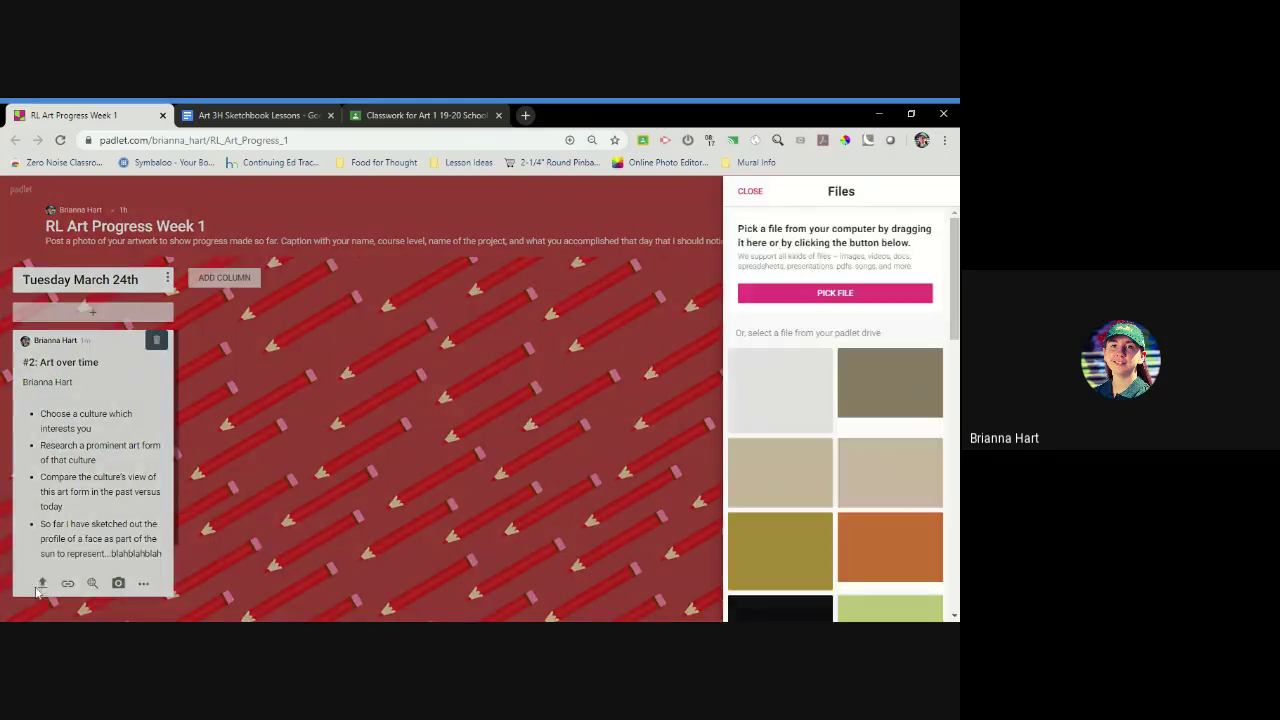
# Try uploading the sketch day 1 photo, retry after the error, then cancel and close Files
pyautogui.click(877, 295)
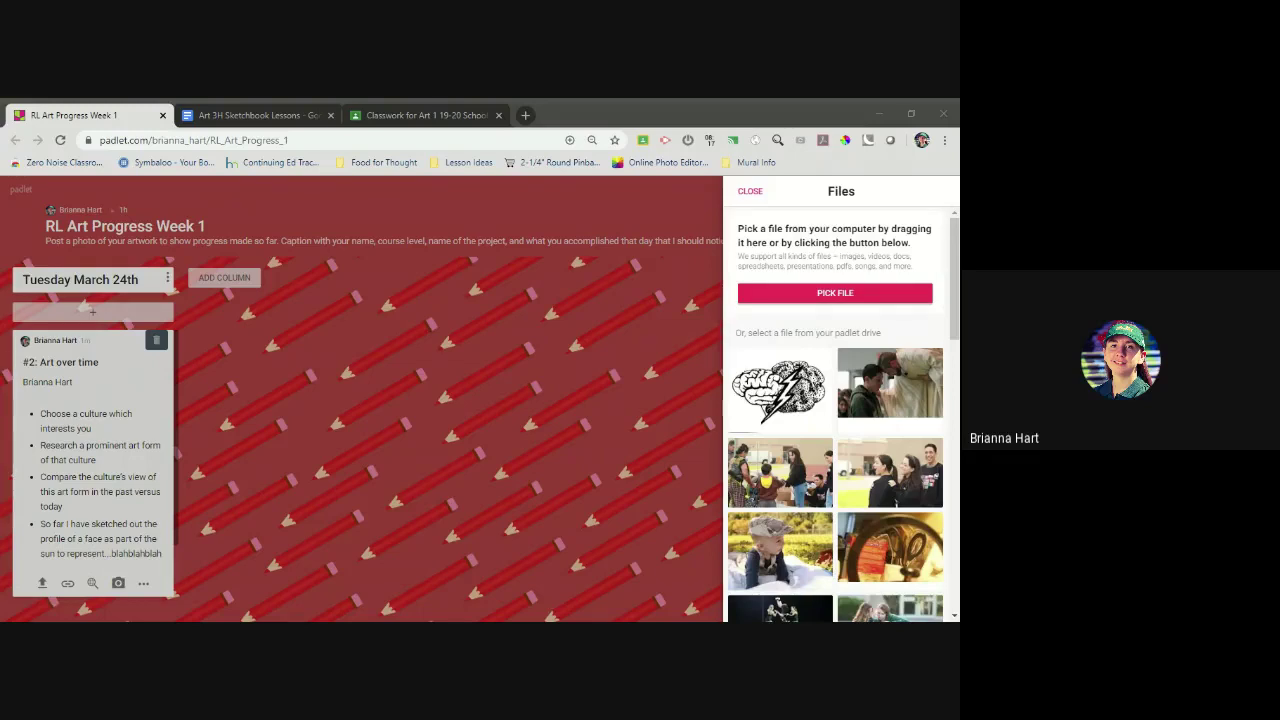
pyautogui.doubleClick(392, 264)
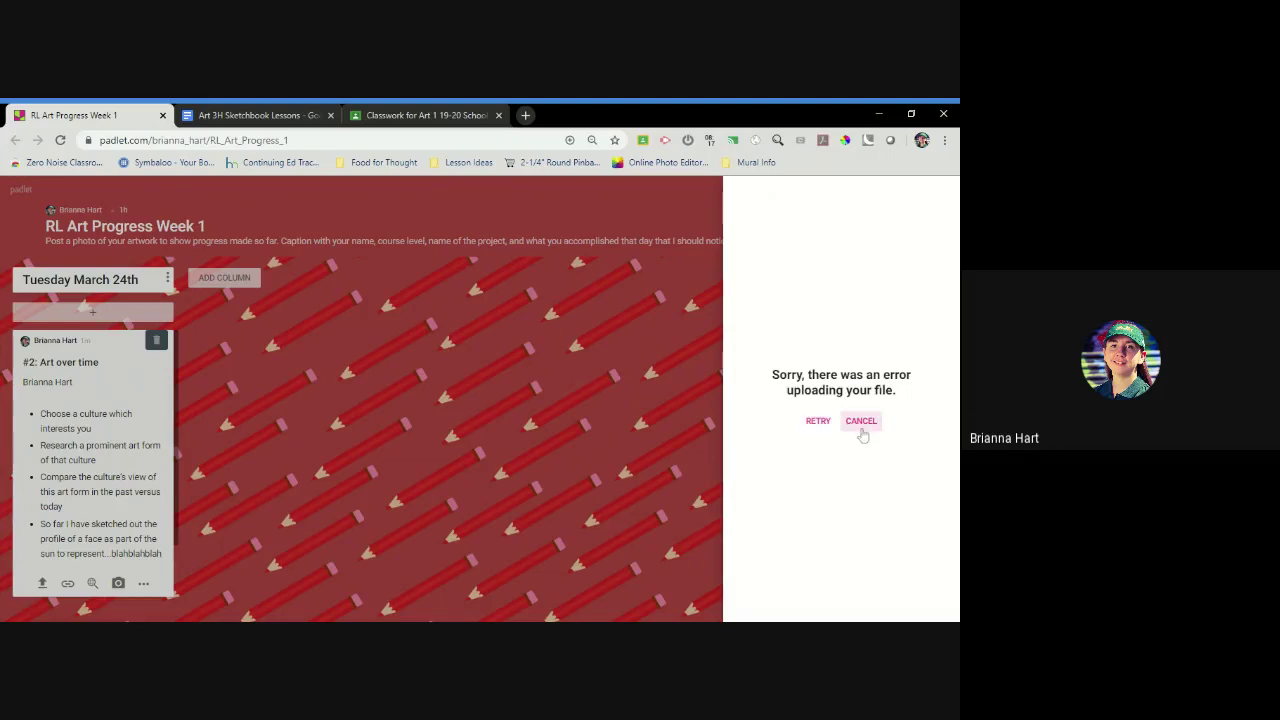
pyautogui.click(862, 433)
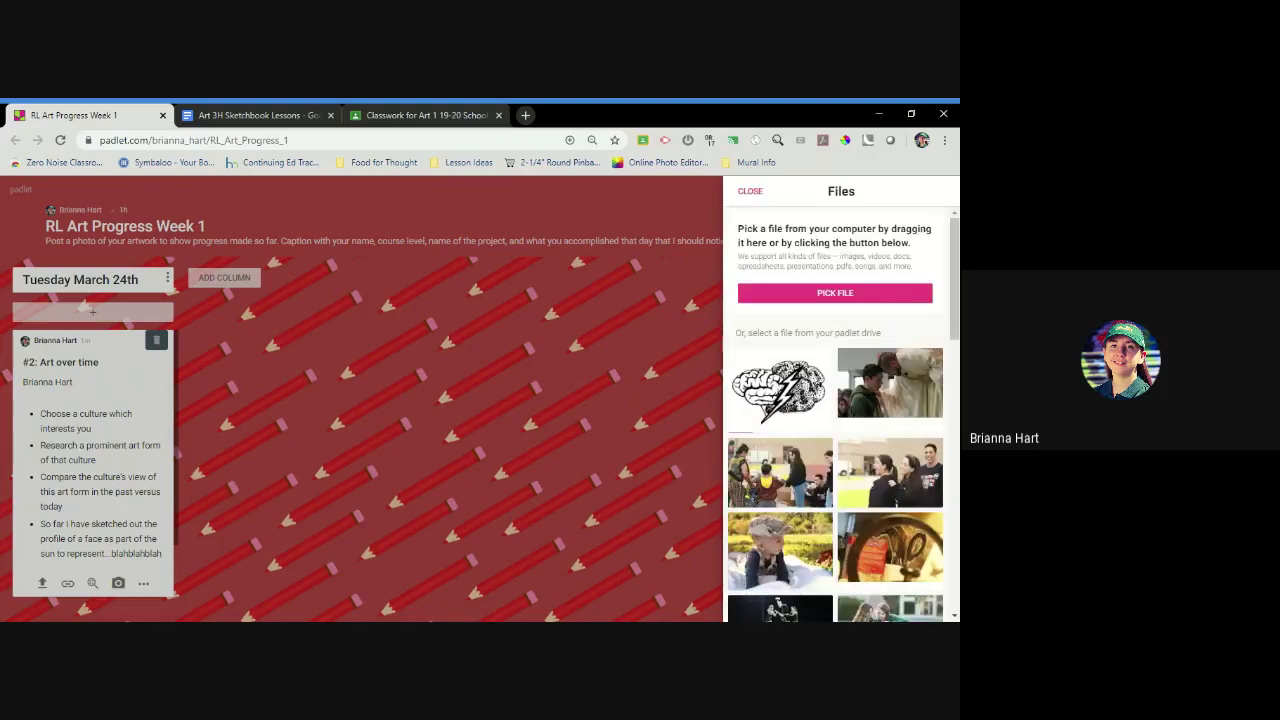
pyautogui.click(829, 301)
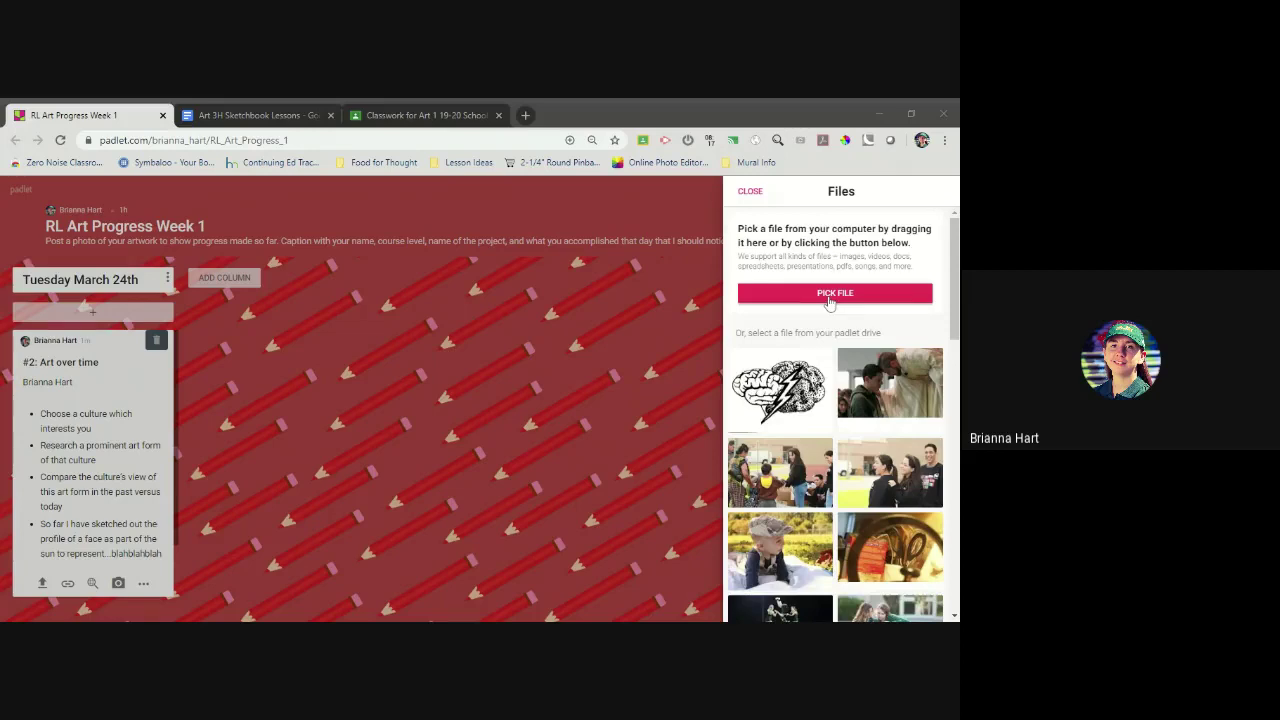
pyautogui.press('Return')
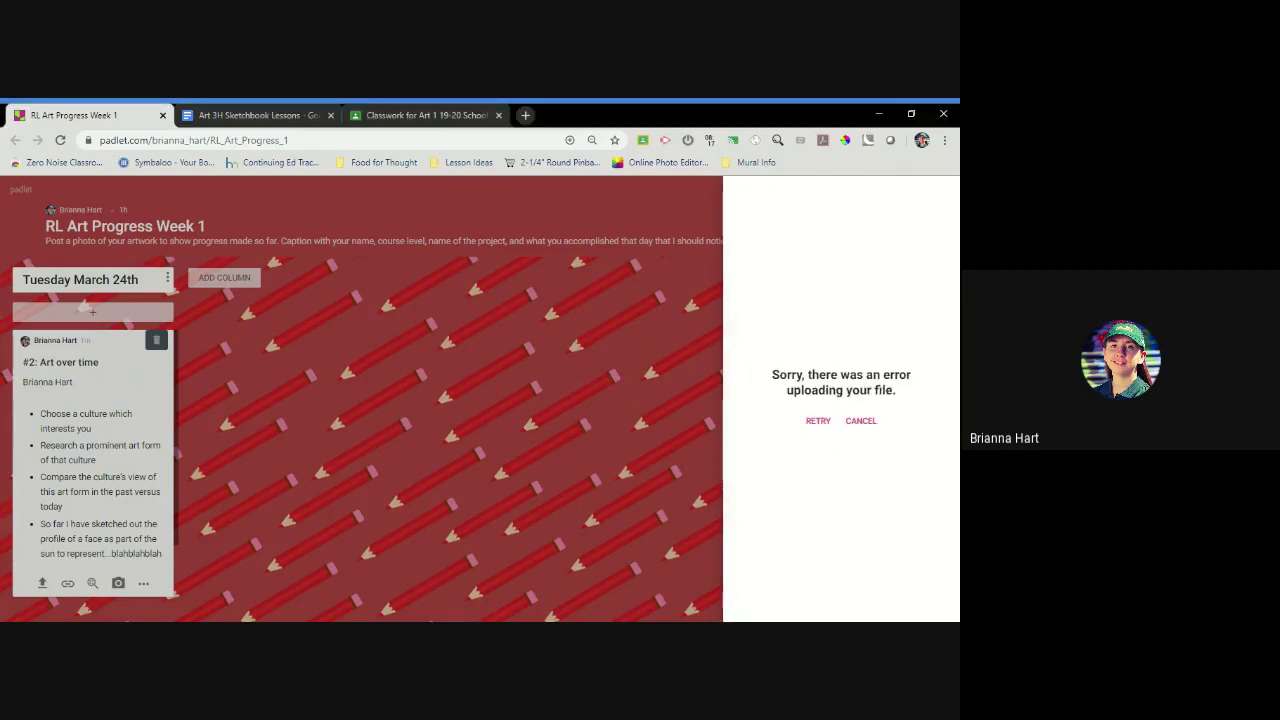
pyautogui.click(818, 422)
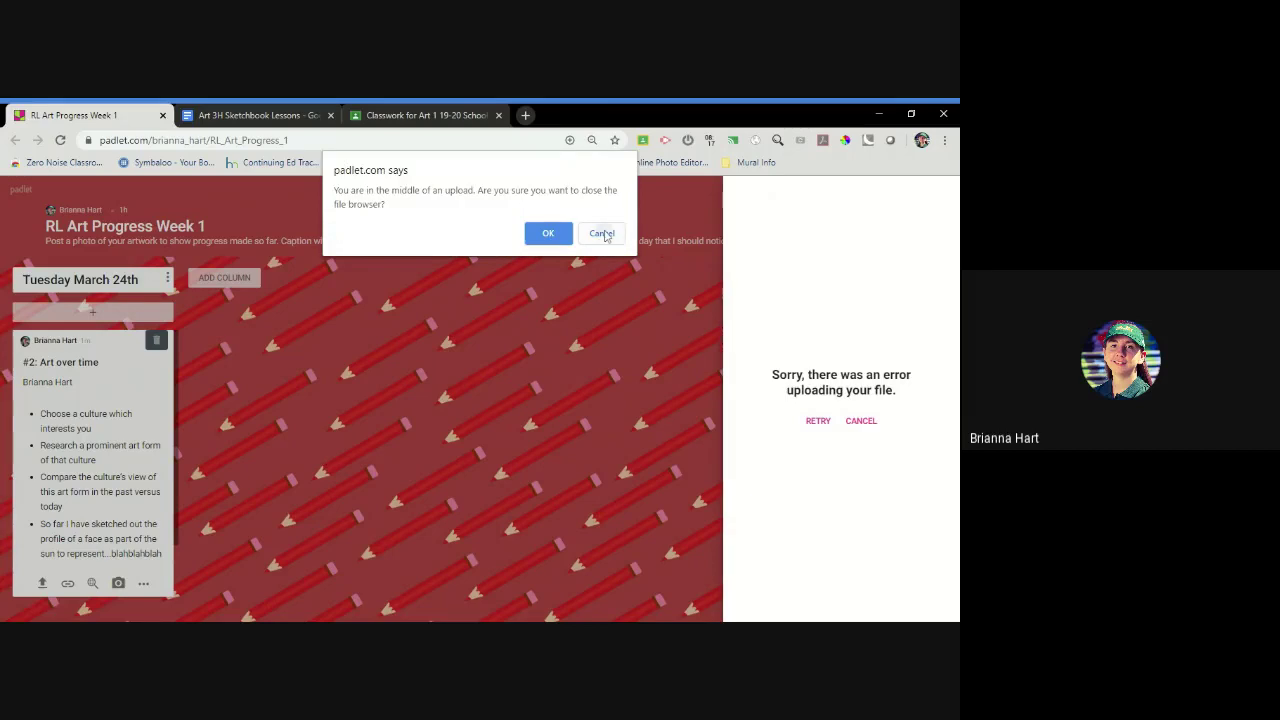
pyautogui.click(600, 234)
pyautogui.click(860, 421)
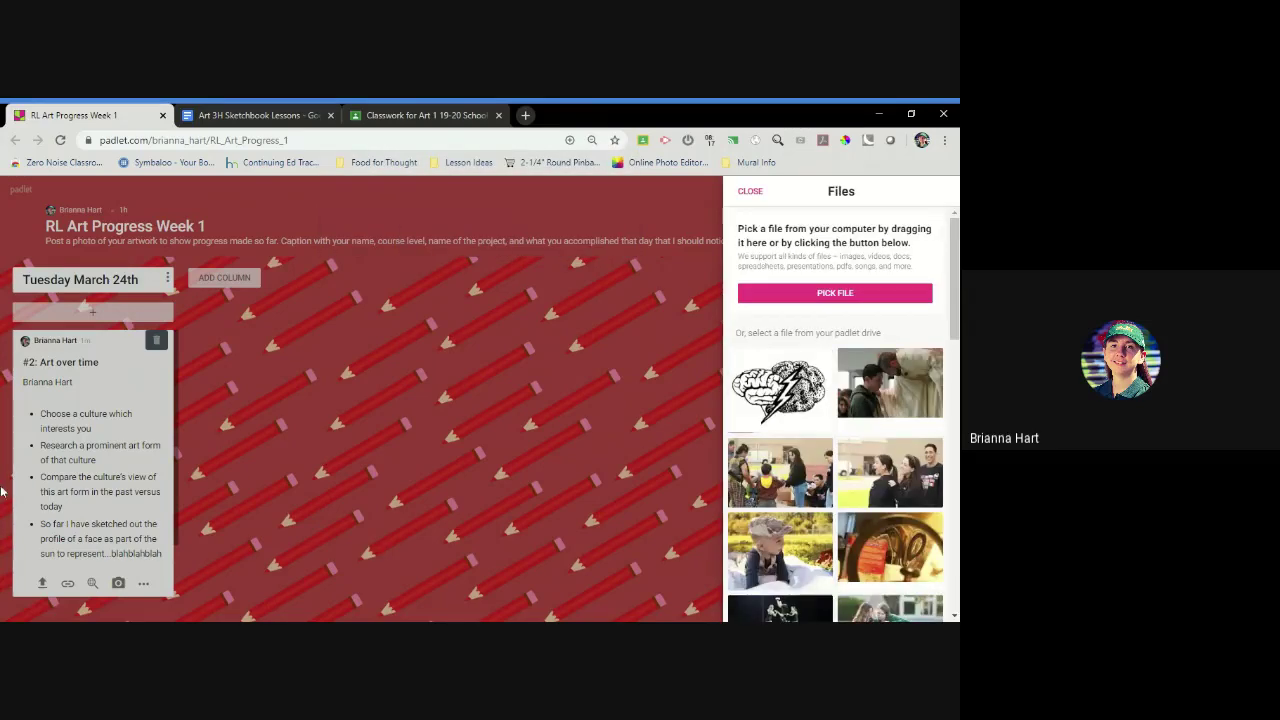
pyautogui.press('Escape')
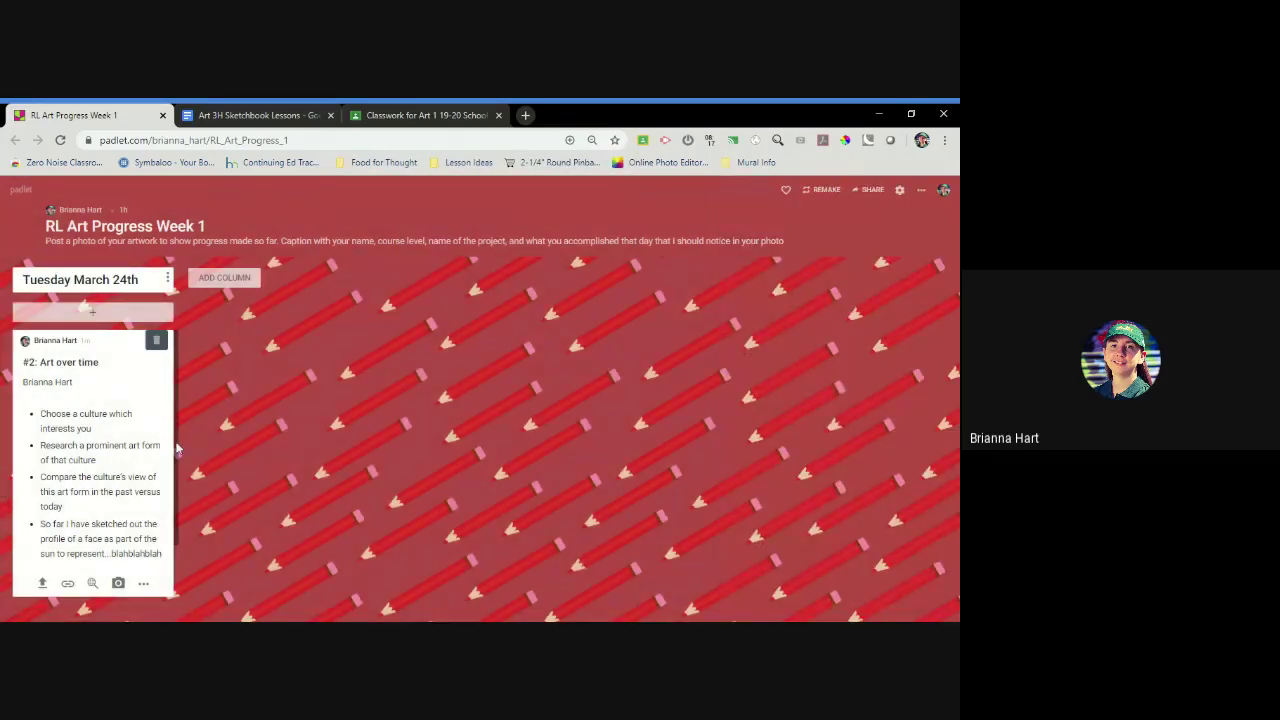
# Add the line 'picture has issues uploading, emailed instead.' below the progress note
pyautogui.scroll(-1, 172, 447)
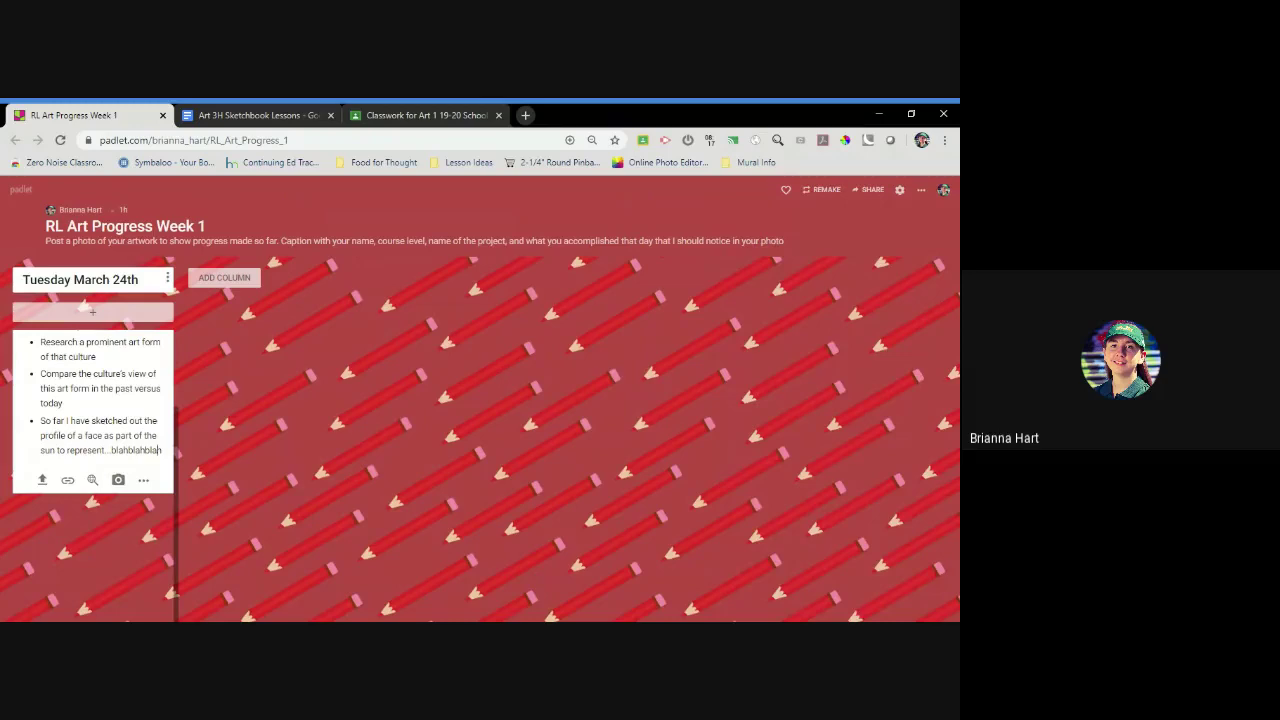
pyautogui.press('Return')
pyautogui.write('pict')
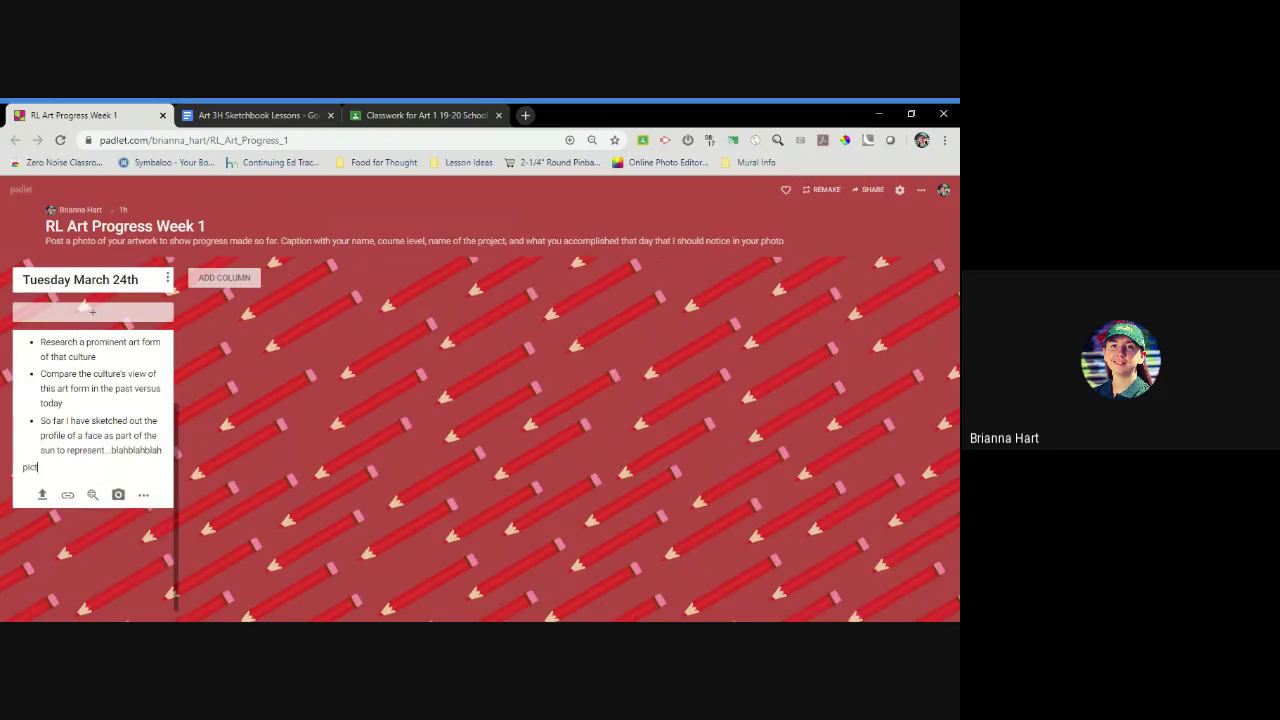
pyautogui.write('ure has issues uploading, emailed instead.')
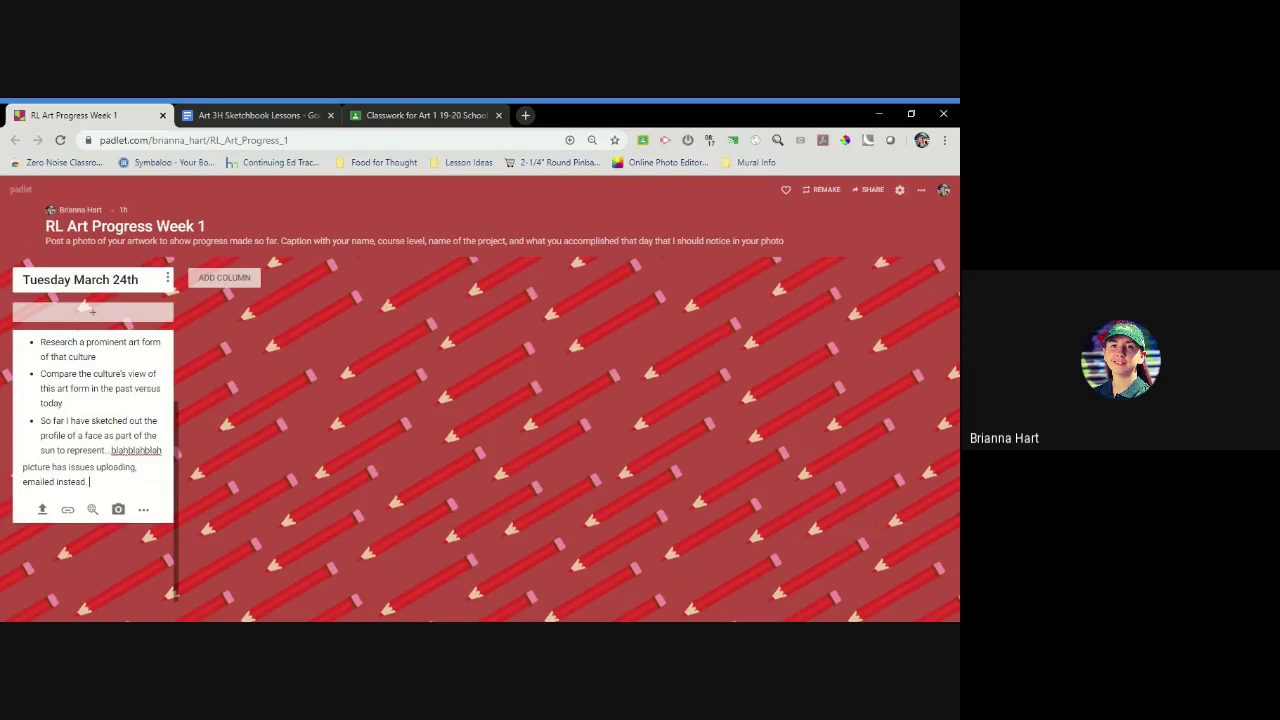
# Retry the photo upload, dismiss the error, close Files and finish editing the post
pyautogui.click(41, 511)
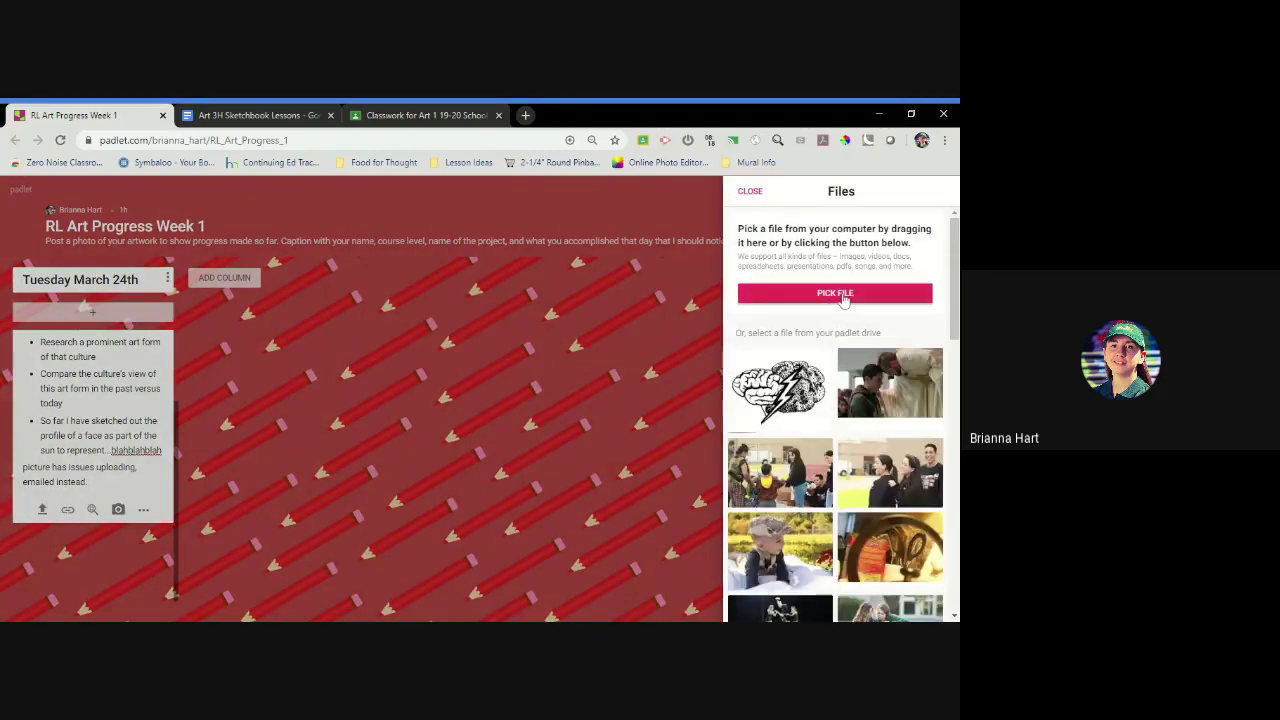
pyautogui.click(841, 296)
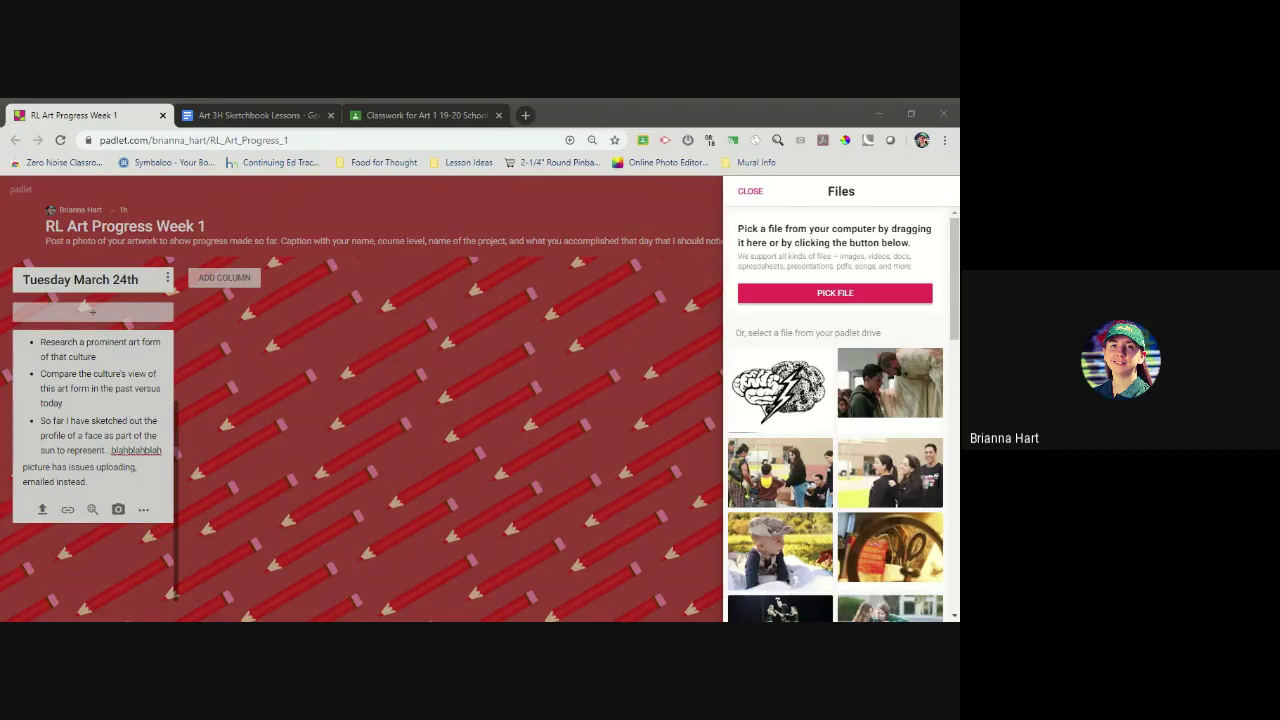
pyautogui.press('Return')
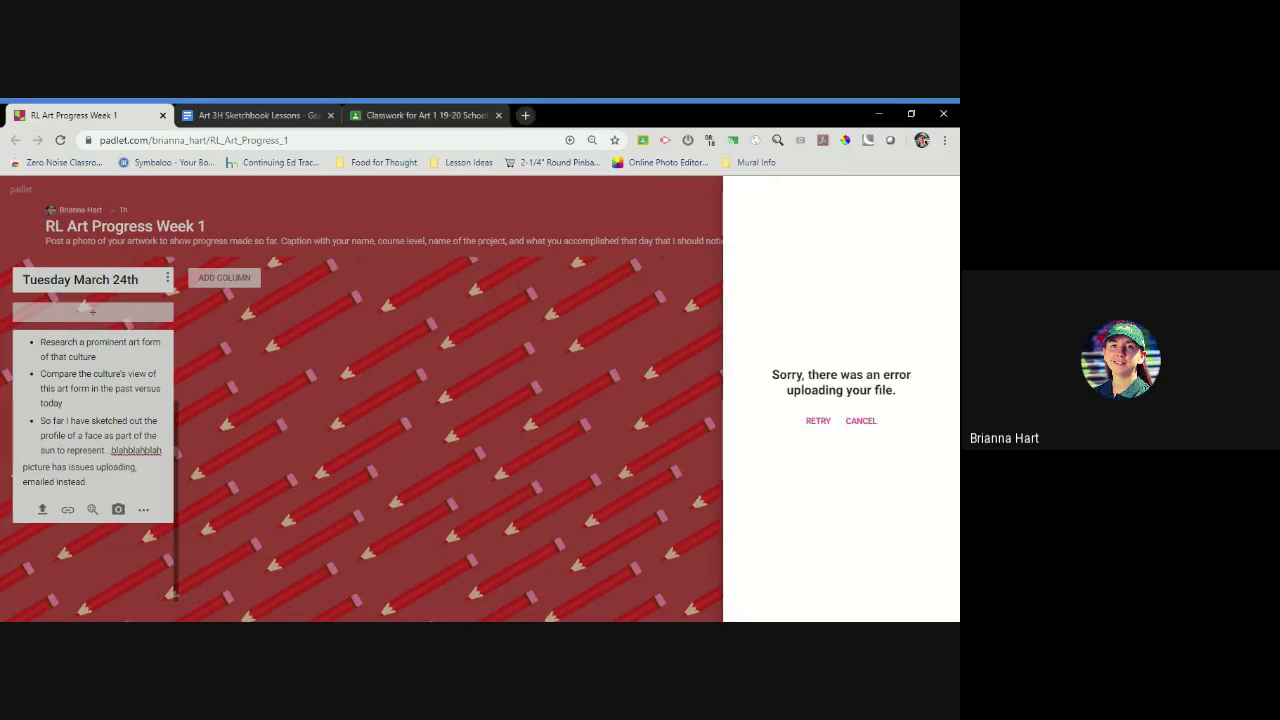
pyautogui.click(861, 420)
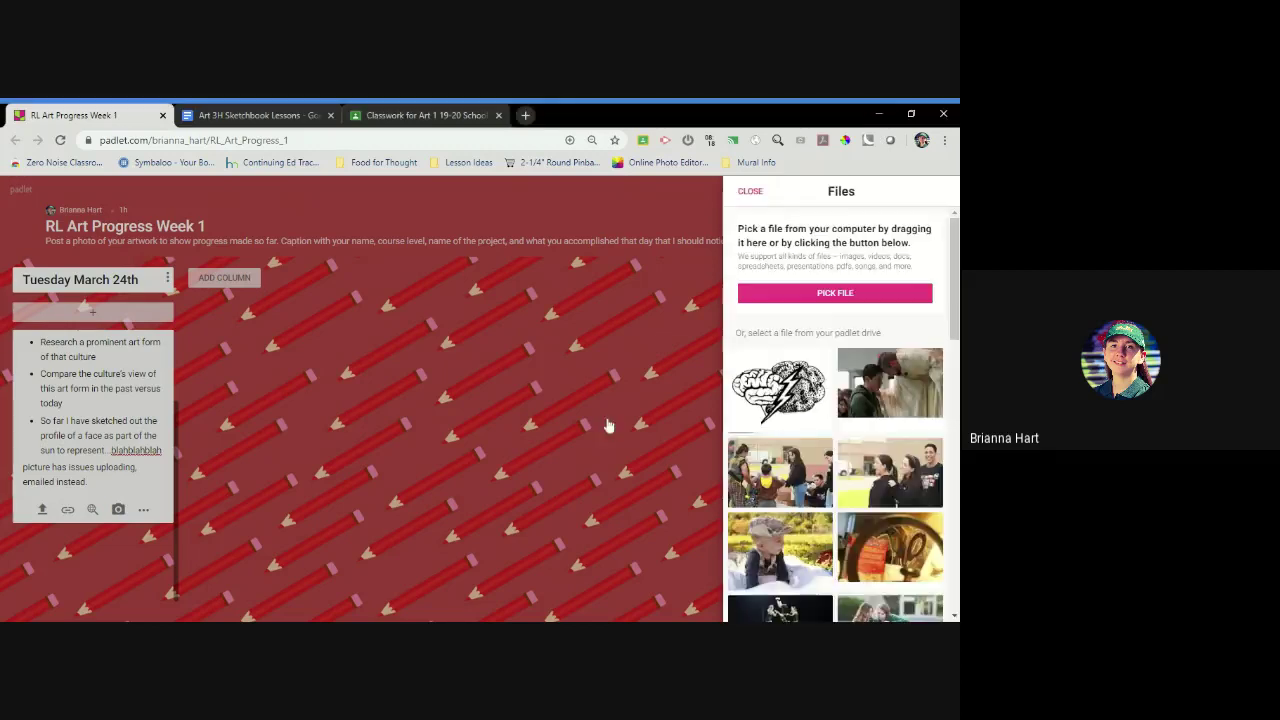
pyautogui.click(751, 191)
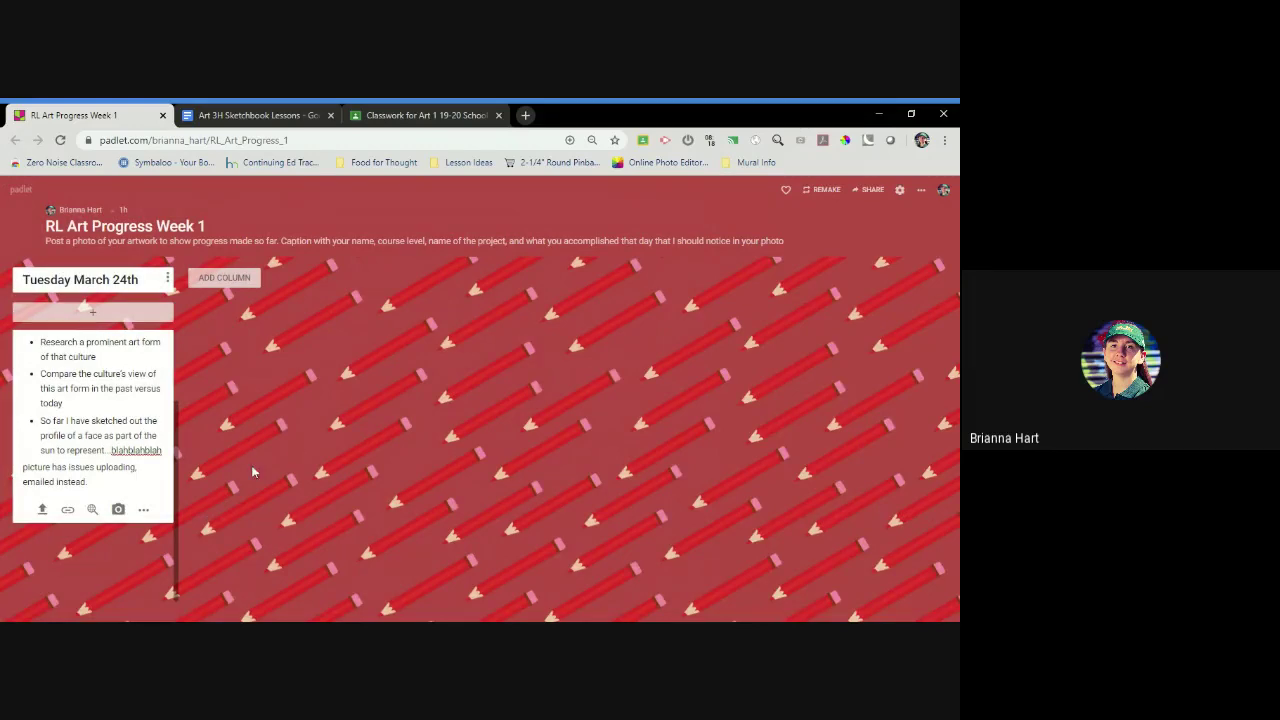
pyautogui.click(296, 468)
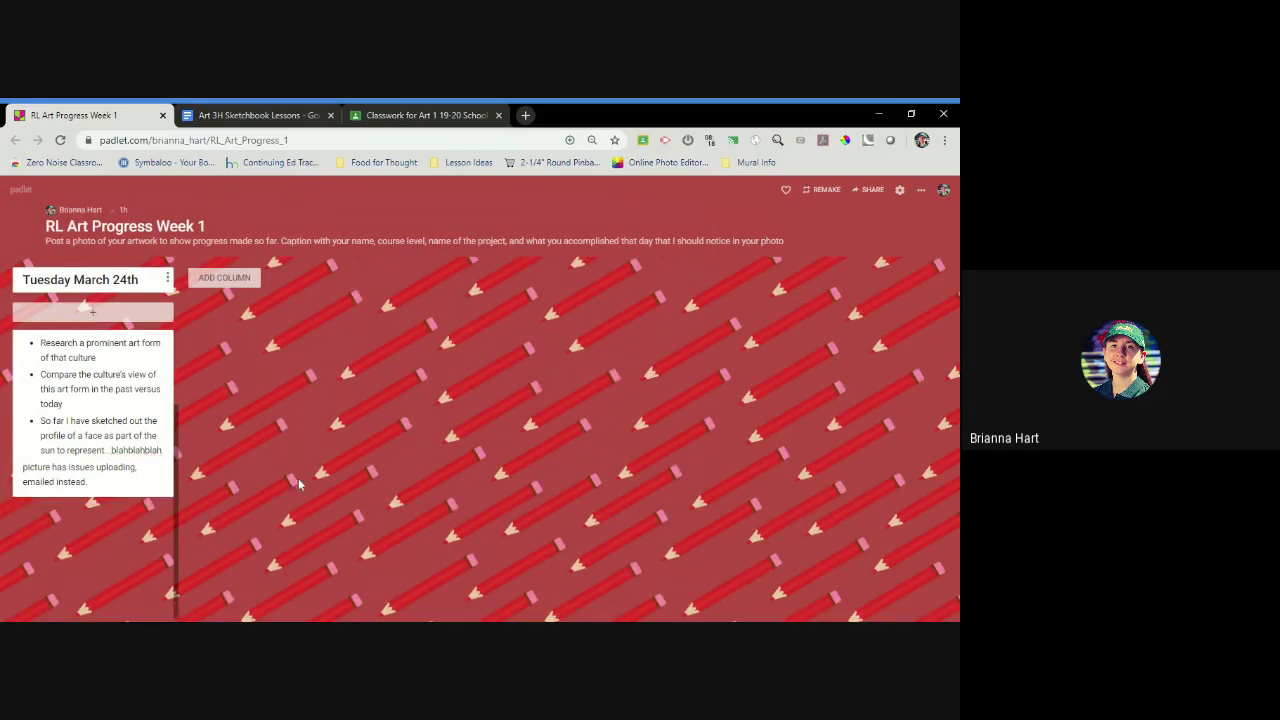
pyautogui.scroll(1, 177, 509)
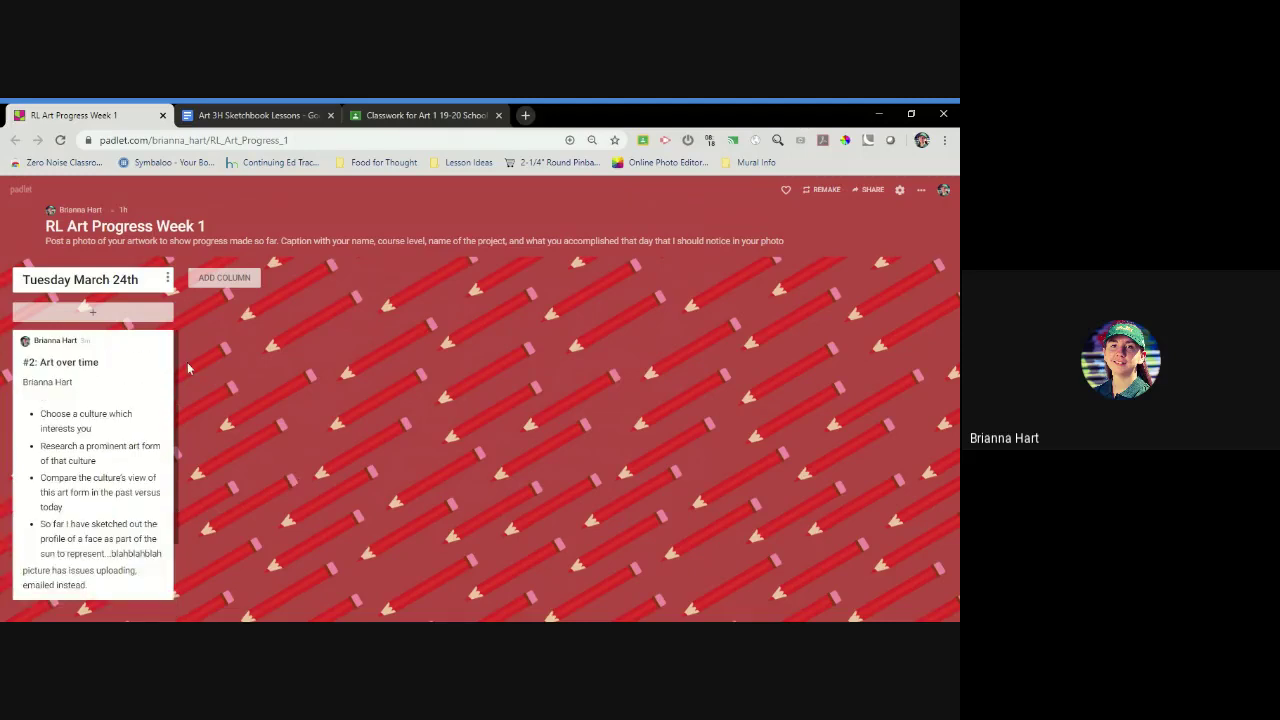